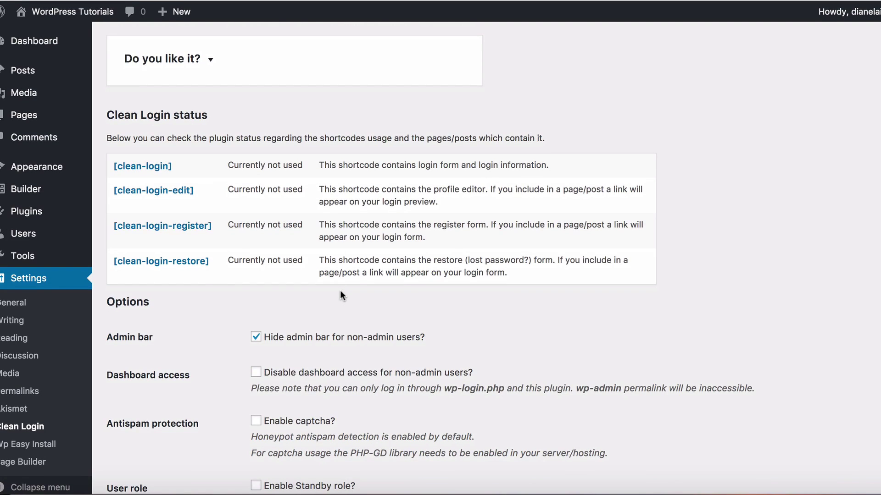
Tick 'Disable dashboard access for non-admin users?' in the Clean Login options and review the remaining settings
scroll(271, 183, down, 3)
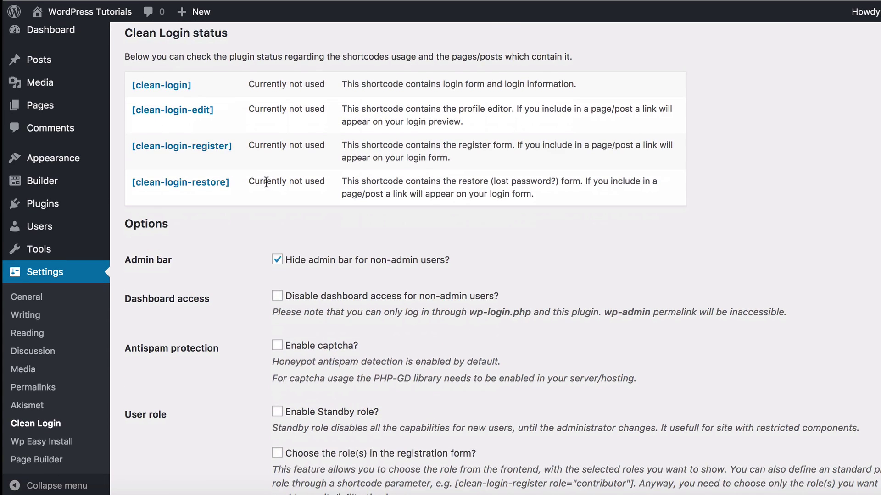
scroll(267, 182, down, 2)
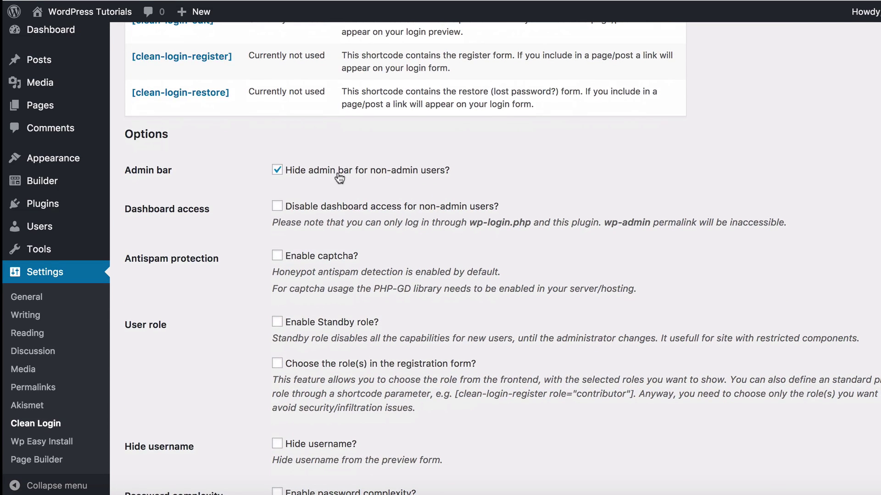
scroll(428, 179, down, 1)
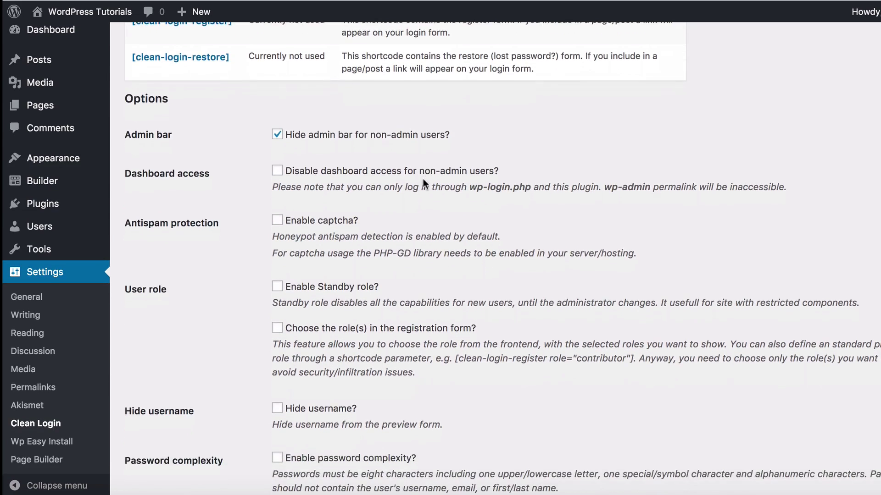
click(277, 155)
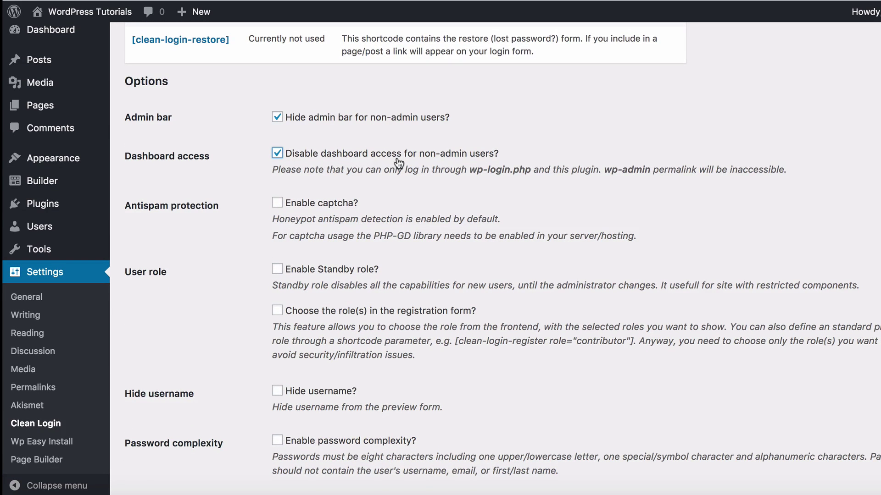
scroll(396, 181, down, 2)
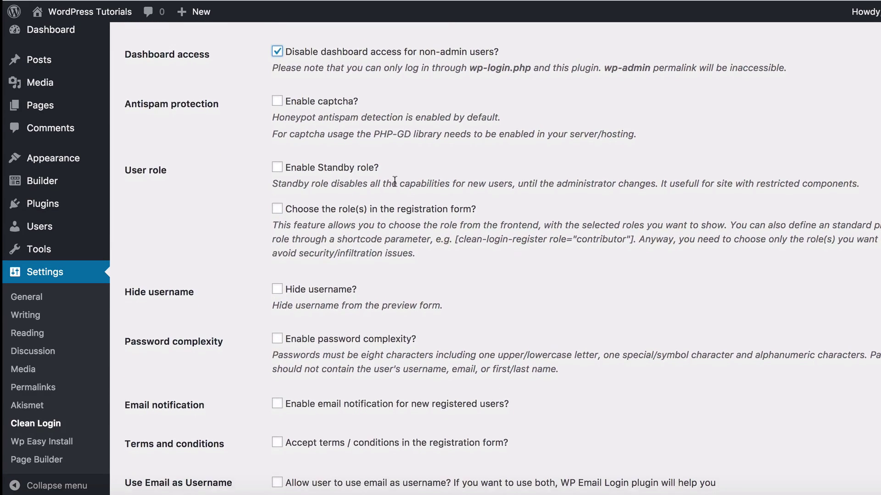
scroll(375, 185, down, 4)
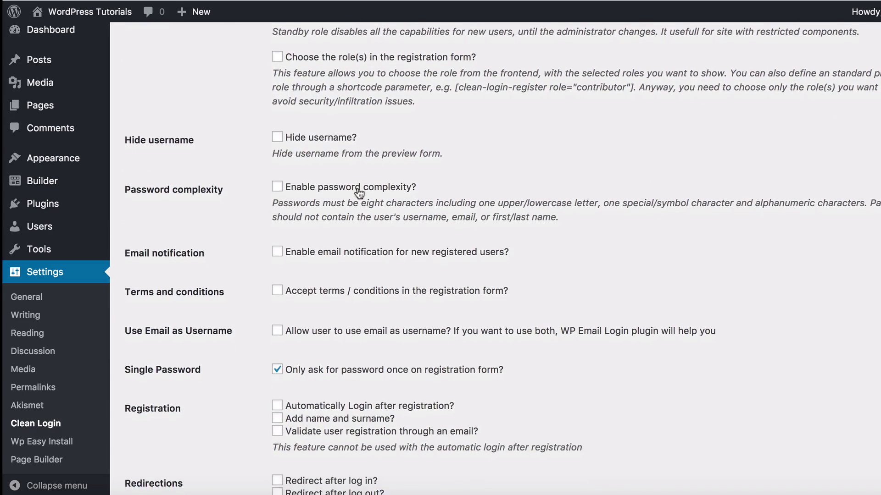
scroll(349, 194, down, 1)
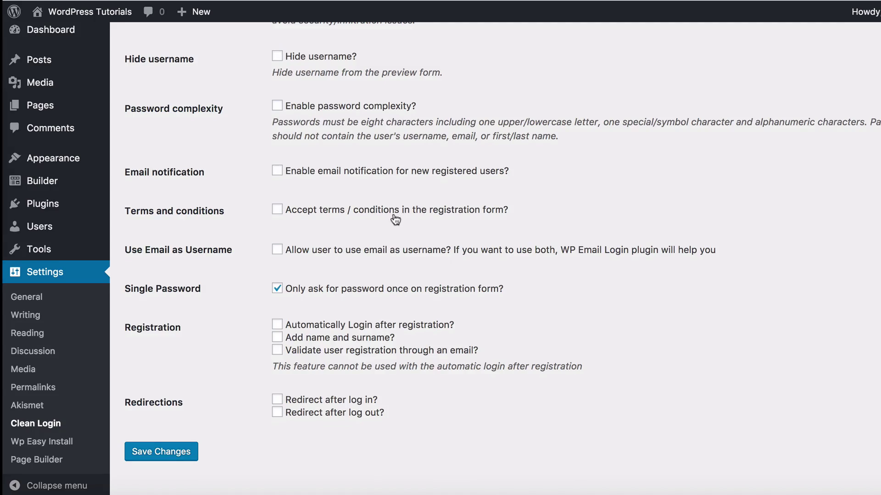
scroll(388, 211, up, 5)
scroll(376, 189, up, 1)
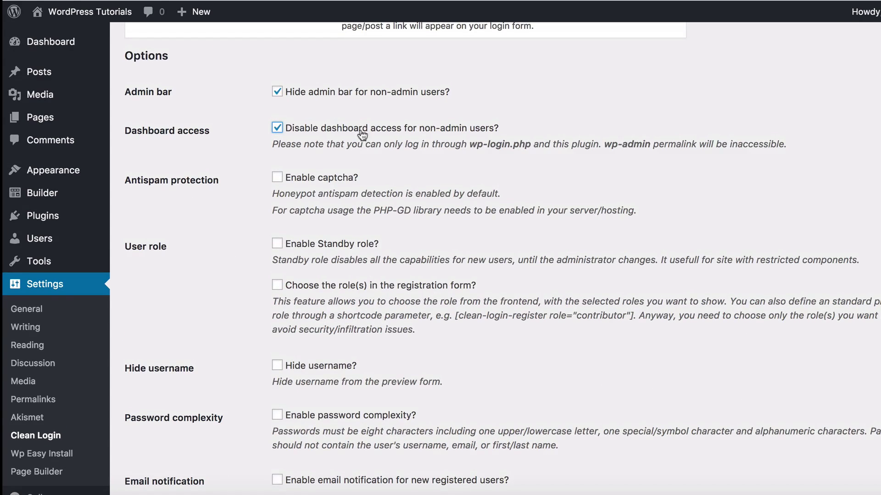
scroll(366, 148, down, 6)
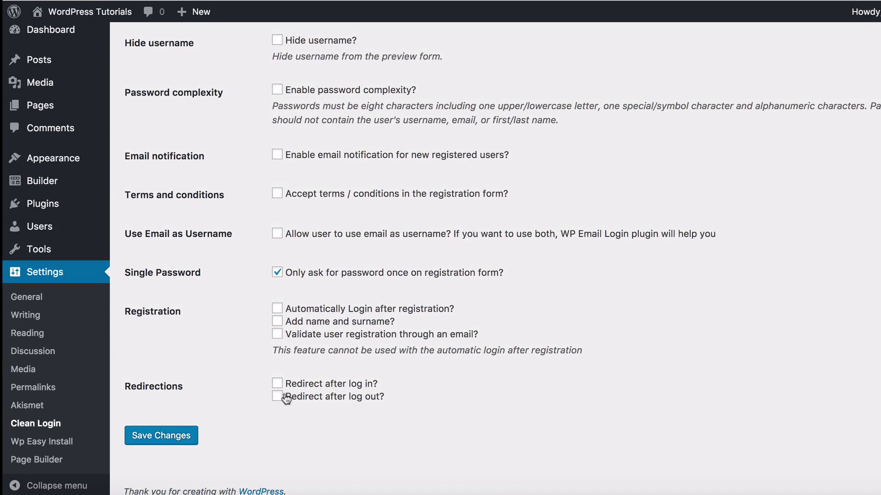
Enable auto-login after registration and redirect after login, with /welcome as the redirect address
click(277, 310)
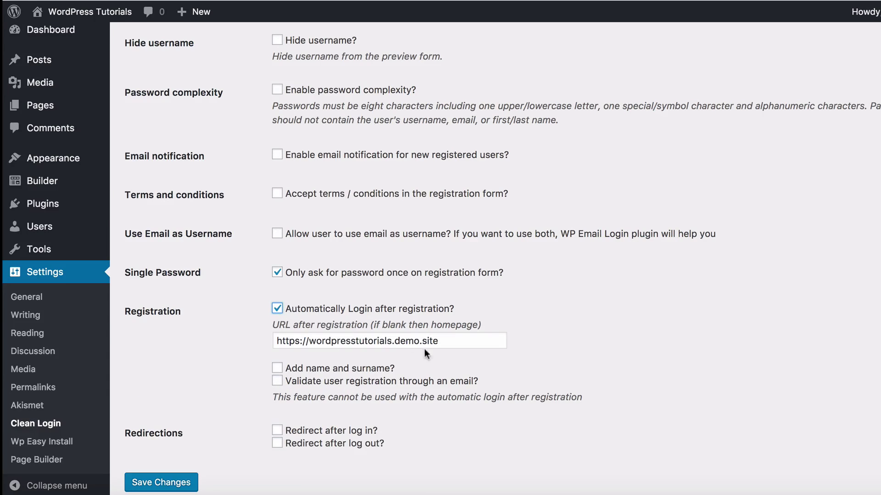
click(449, 342)
text(/)
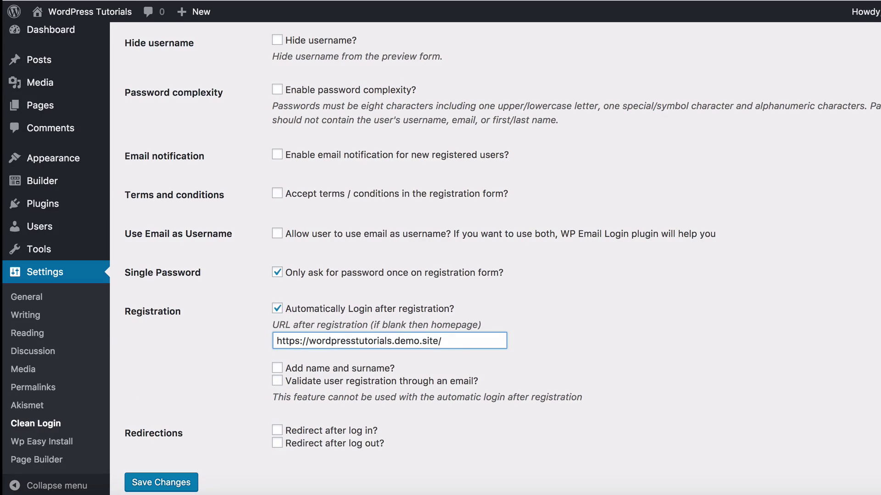
text(welcome)
click(277, 431)
click(451, 462)
text(/welcome)
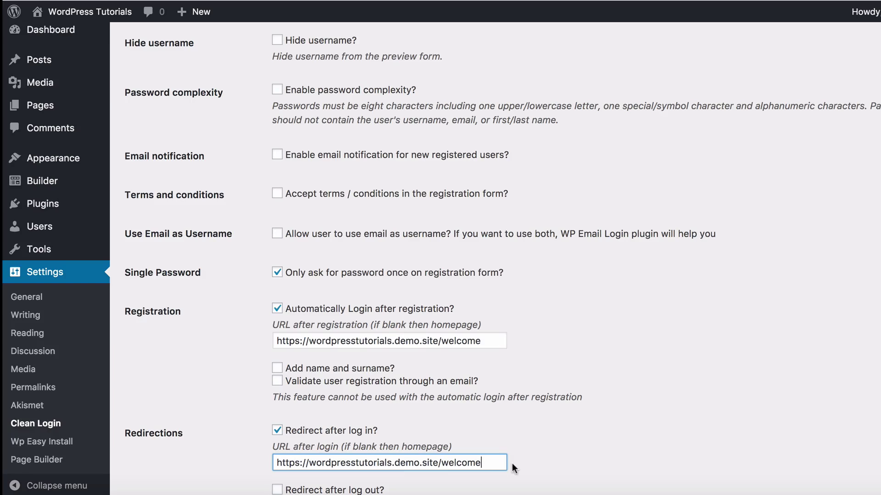
scroll(450, 336, down, 1)
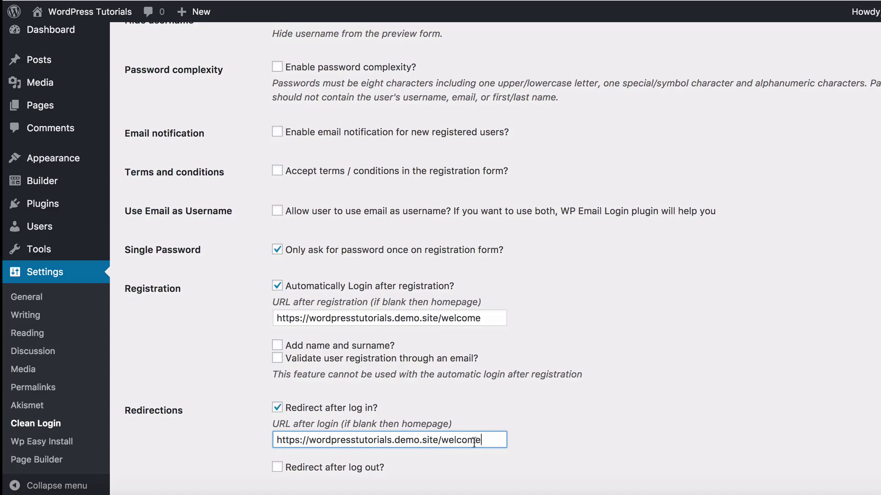
Enable redirect after logout and tick 'Add name and surname?' for registration
click(277, 467)
scroll(362, 392, down, 3)
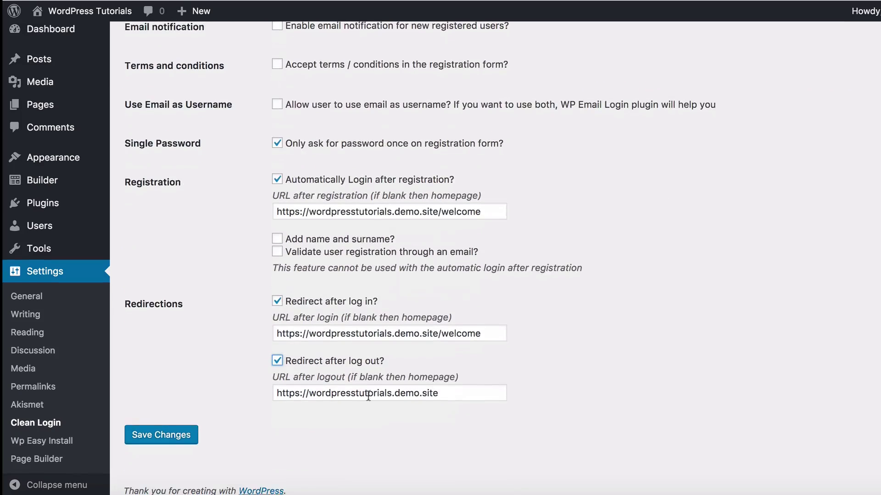
drag(453, 395, 261, 394)
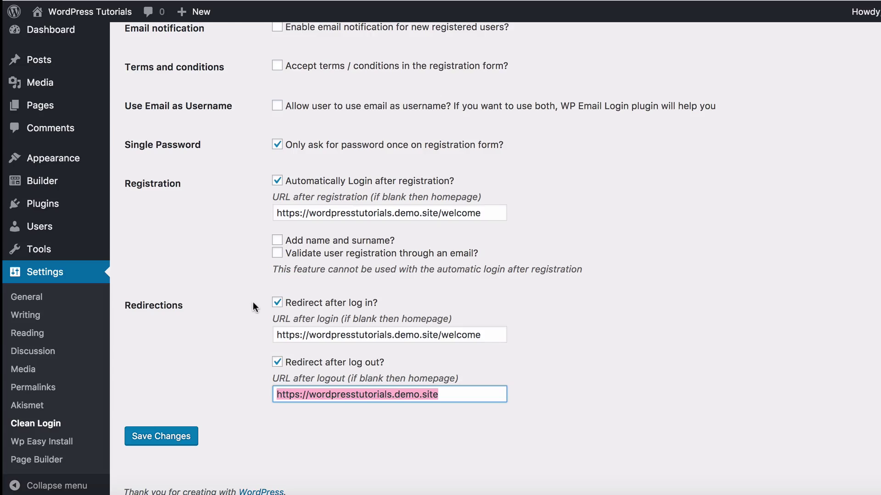
click(277, 241)
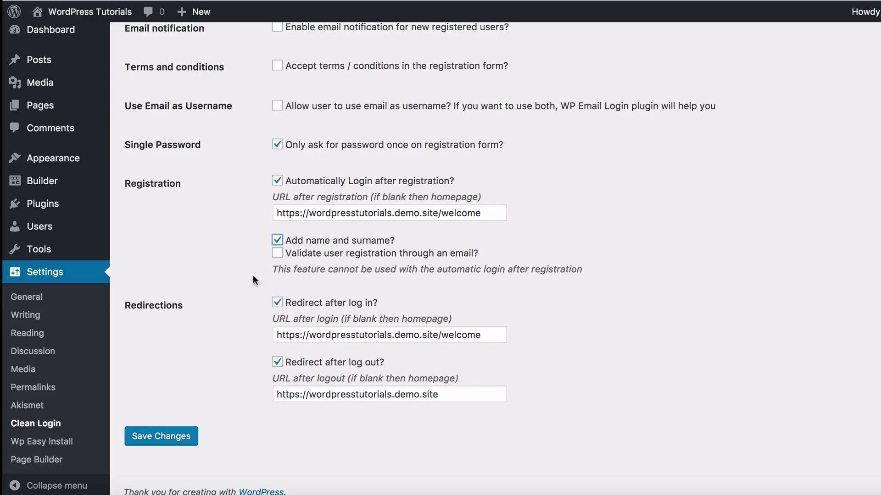
scroll(308, 140, up, 3)
scroll(316, 163, up, 5)
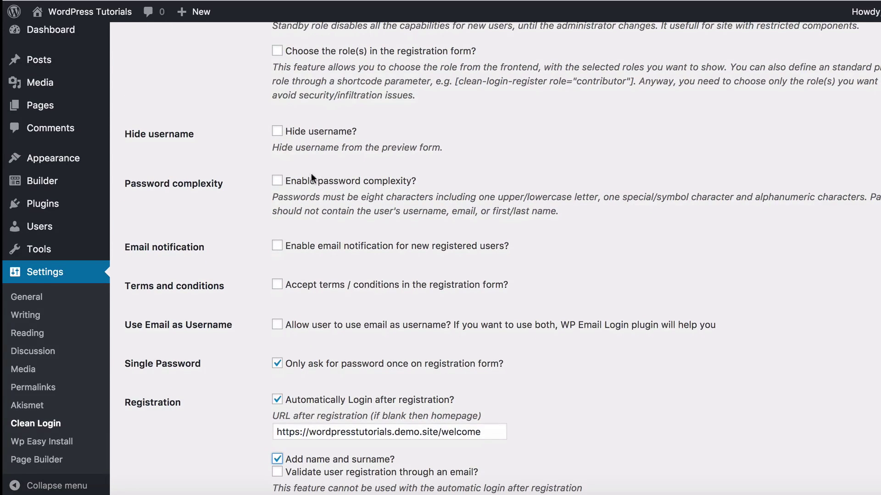
scroll(311, 177, up, 12)
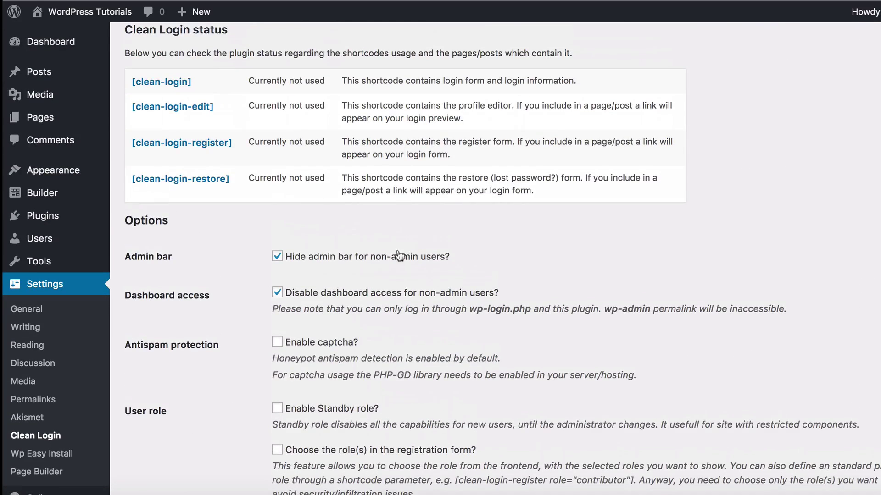
scroll(386, 244, down, 1)
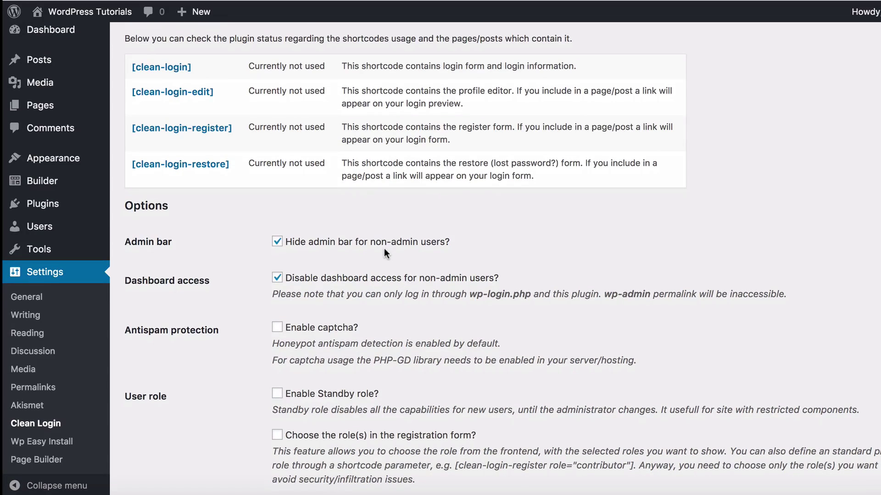
scroll(358, 264, down, 13)
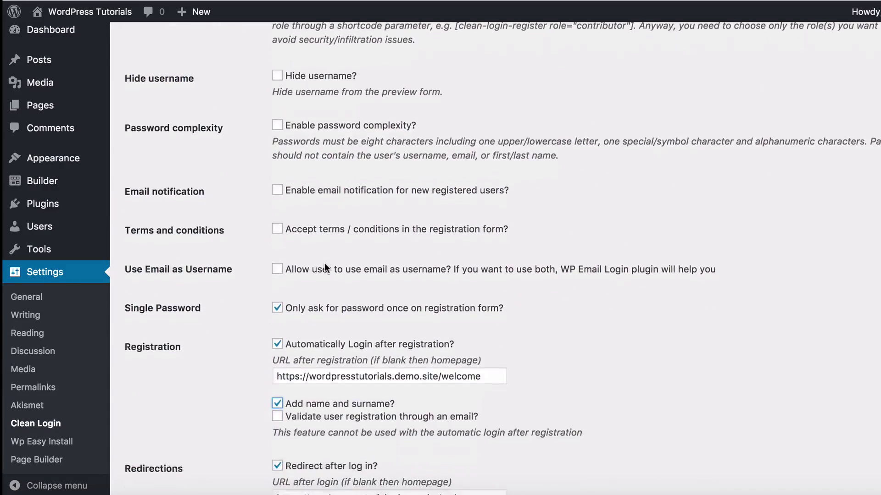
scroll(324, 263, down, 4)
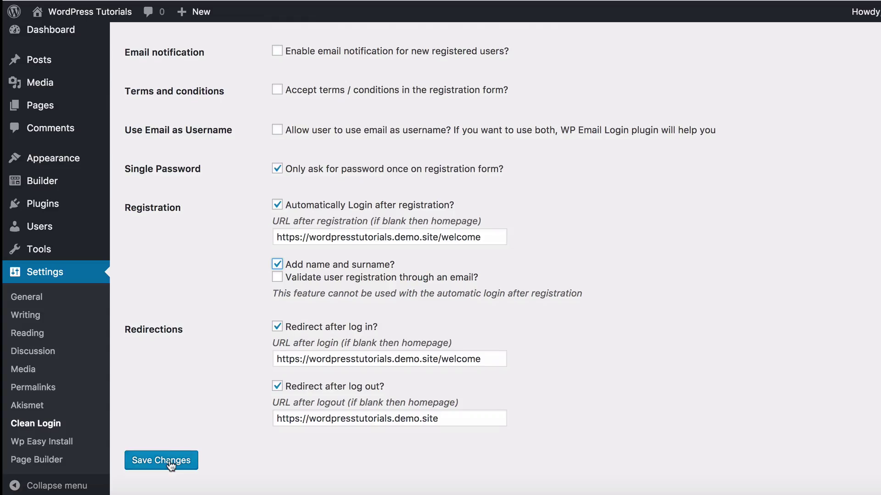
Save the Clean Login settings, then open the Login page in the page builder from All Pages
click(169, 461)
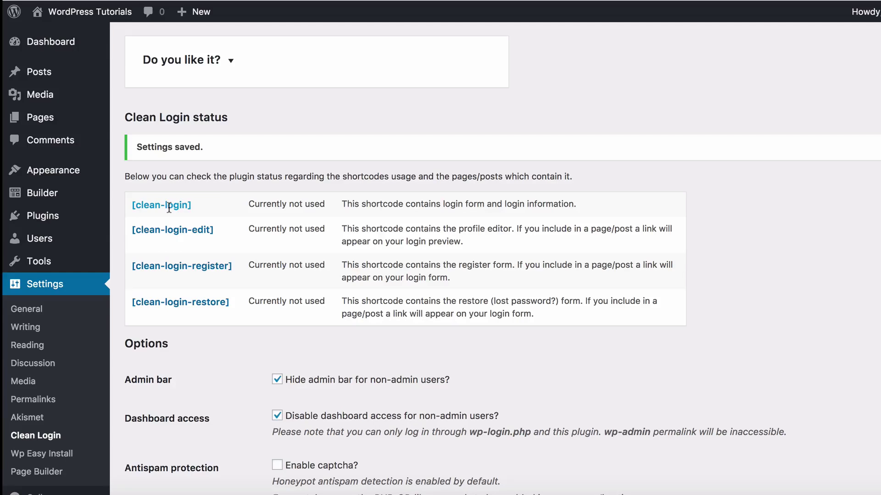
mouse_move(75, 122)
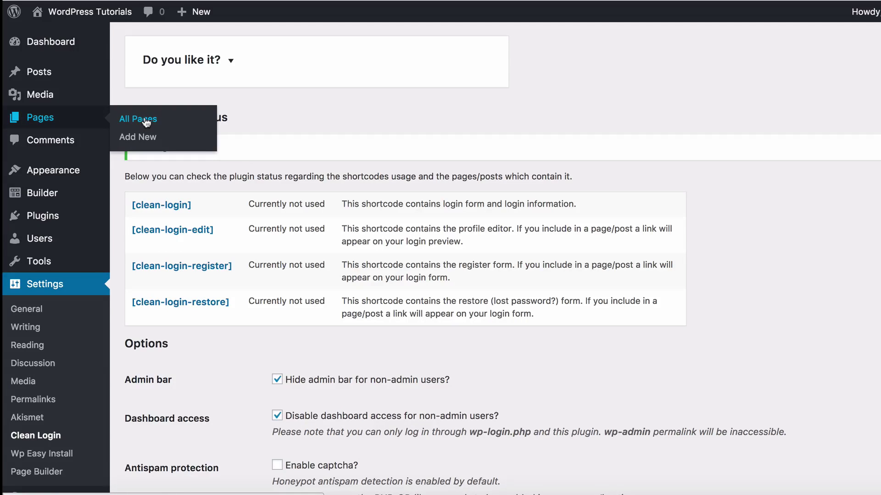
click(189, 120)
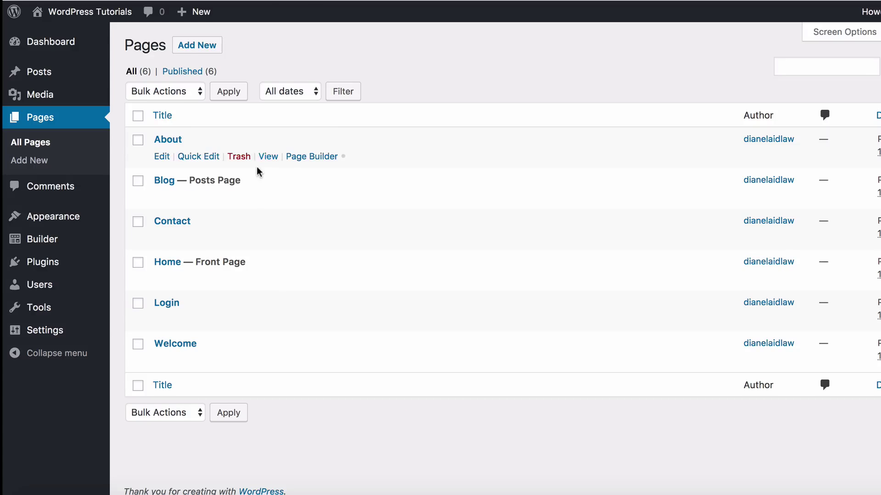
mouse_move(163, 322)
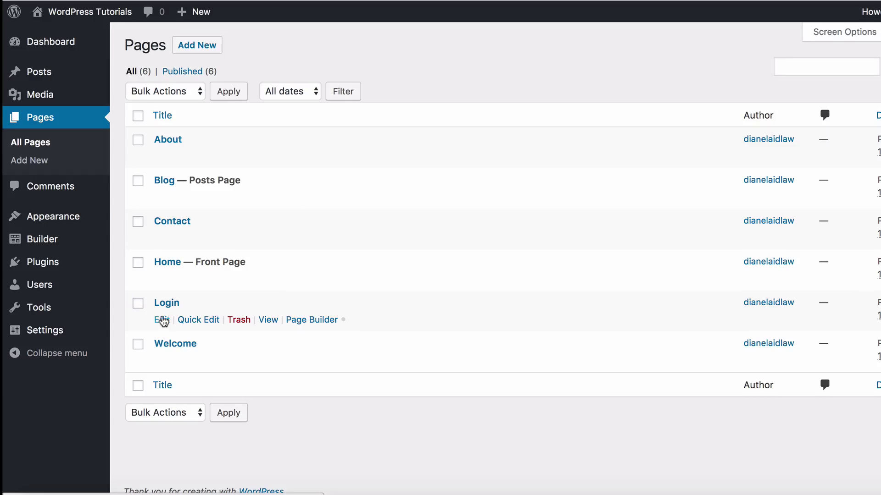
click(312, 320)
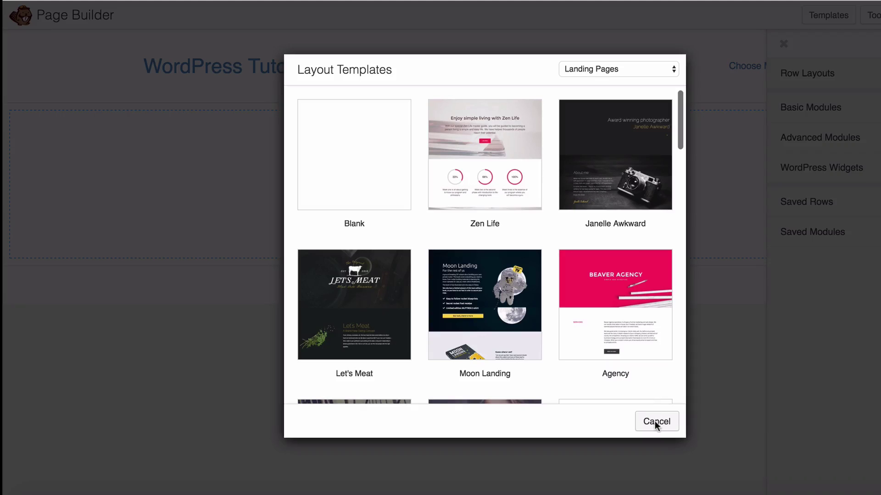
Start a blank layout with a two-column row and a text module in the left column
click(655, 421)
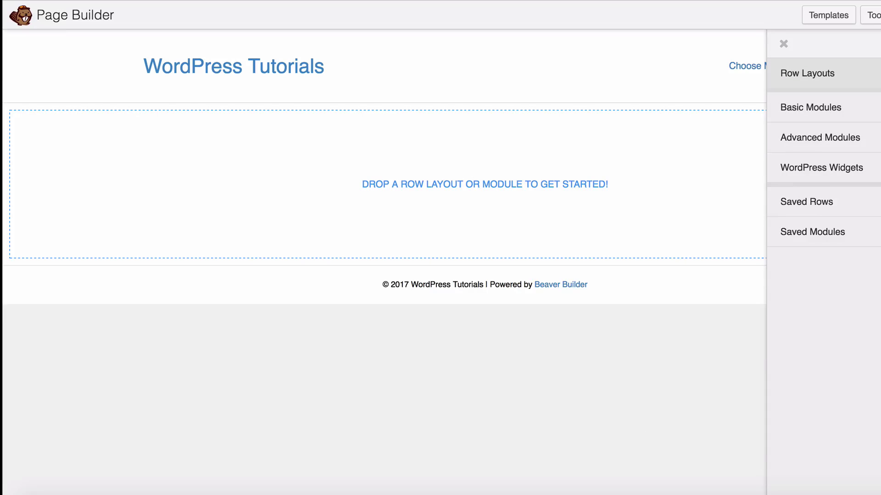
click(807, 74)
drag(803, 132, 572, 184)
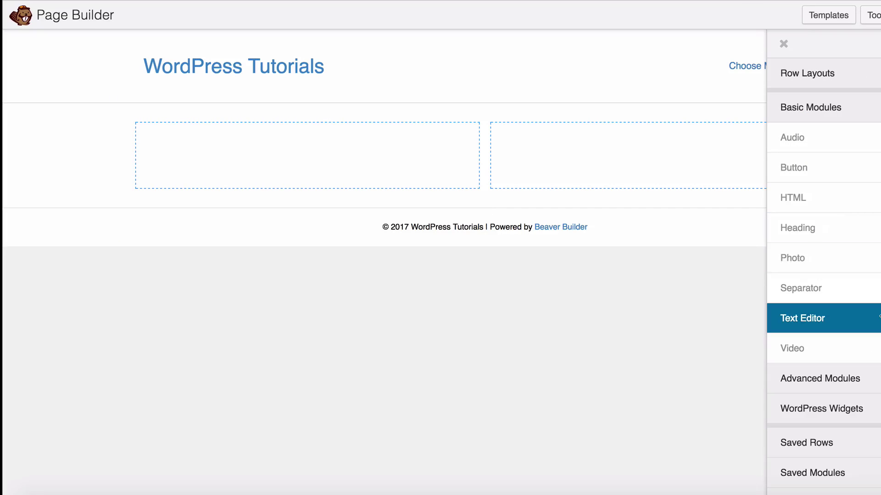
drag(879, 318, 398, 201)
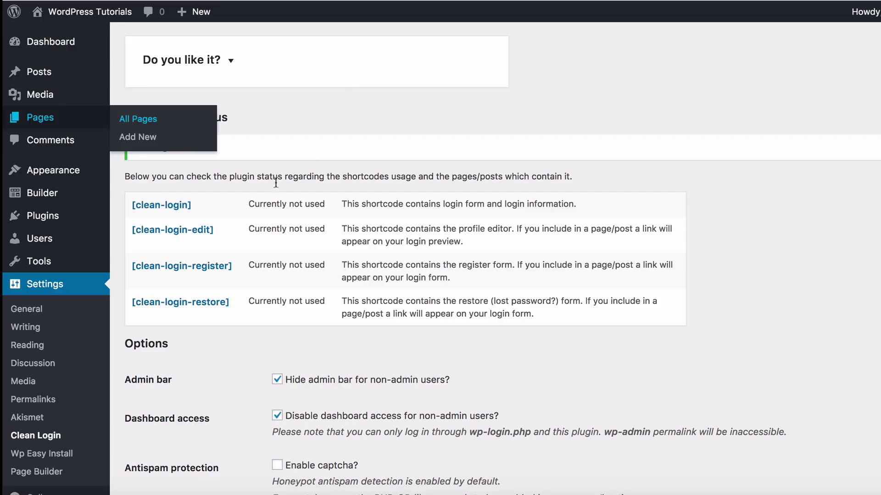
Copy the [clean-login] shortcode and paste it into the text module's editor
drag(193, 205, 123, 208)
key(ctrl+c)
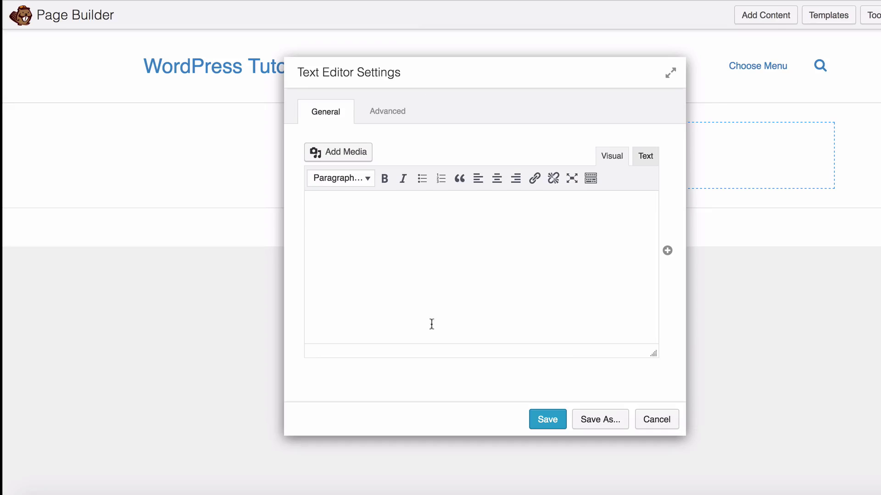
click(365, 249)
key(ctrl+v)
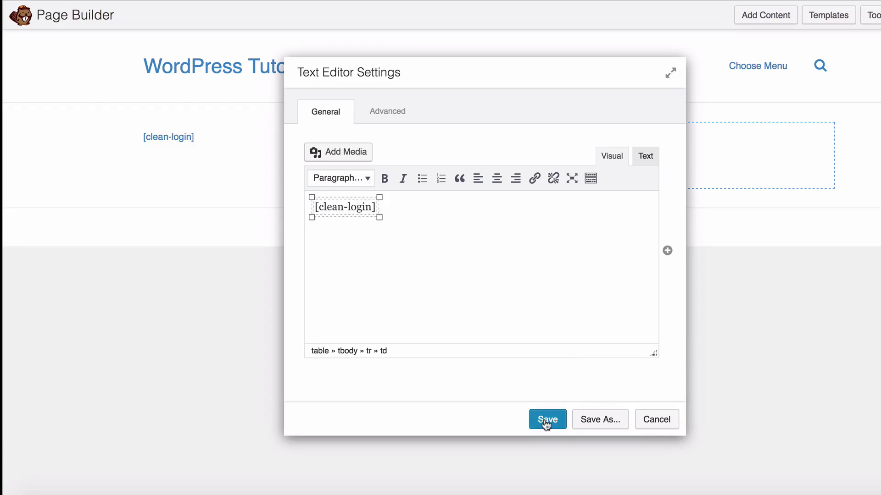
Save the login text module and place a duplicate of it in the right column
click(546, 422)
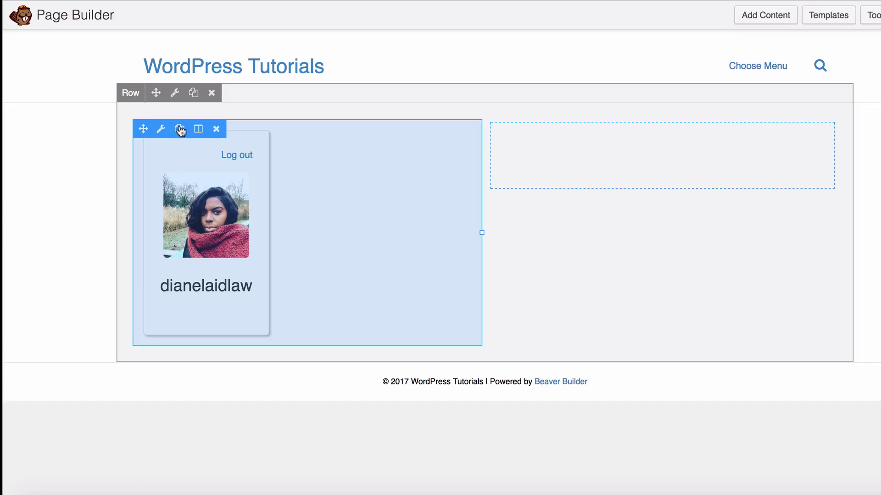
click(179, 133)
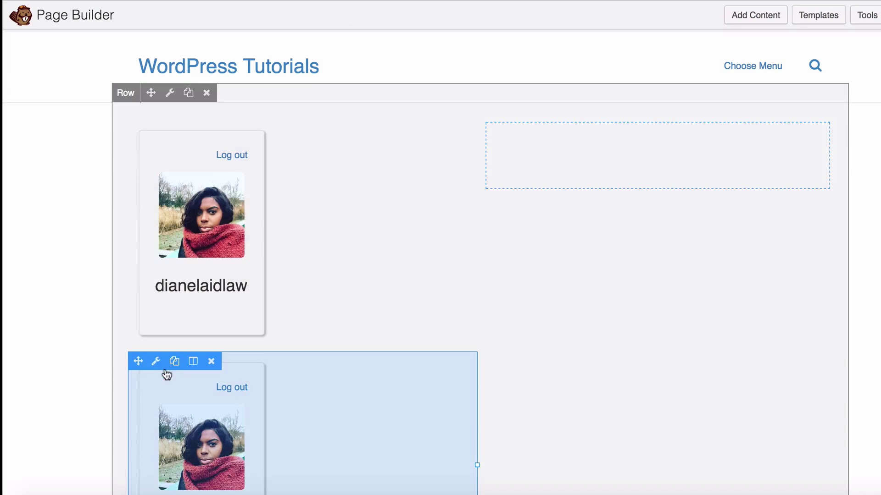
drag(138, 361, 542, 180)
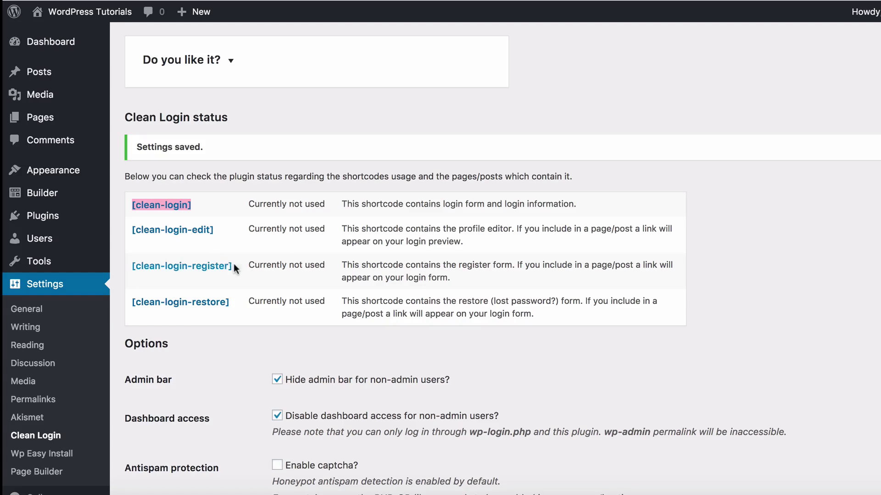
Replace the right module's content with the [clean-login-register] shortcode and save it
drag(233, 265, 131, 265)
key(ctrl+c)
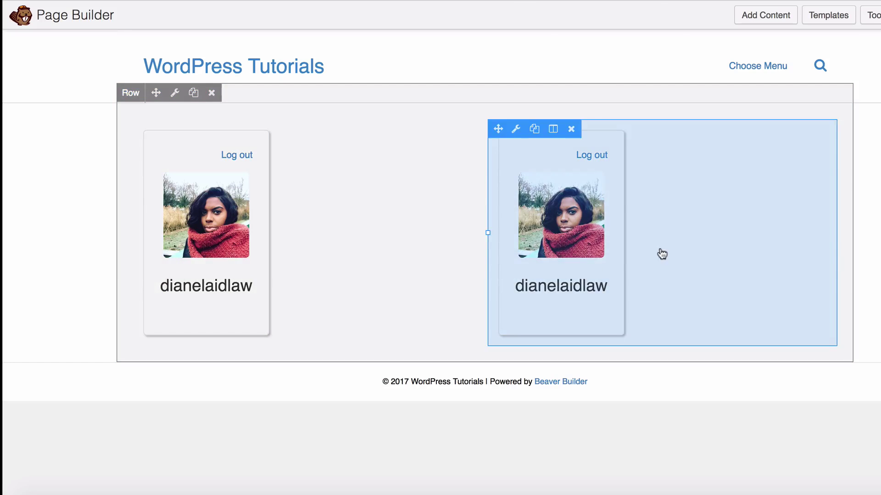
click(660, 252)
key(ctrl+a)
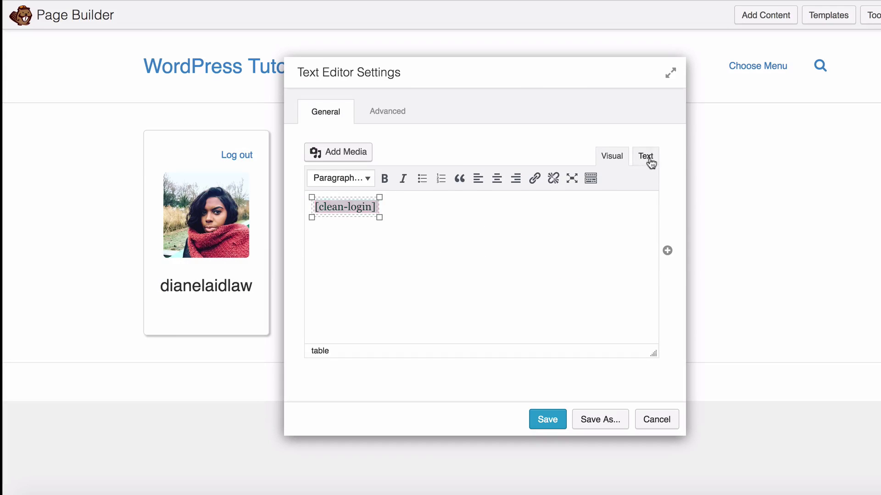
click(645, 156)
key(ctrl+v)
click(611, 155)
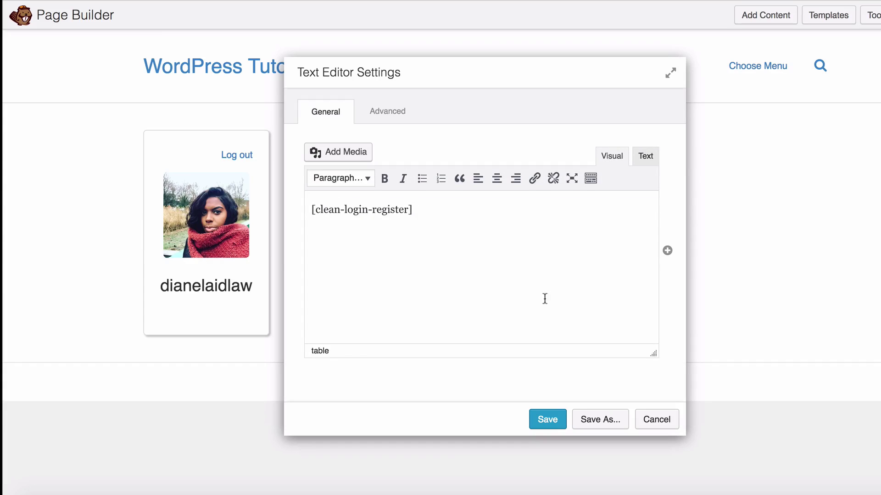
click(546, 419)
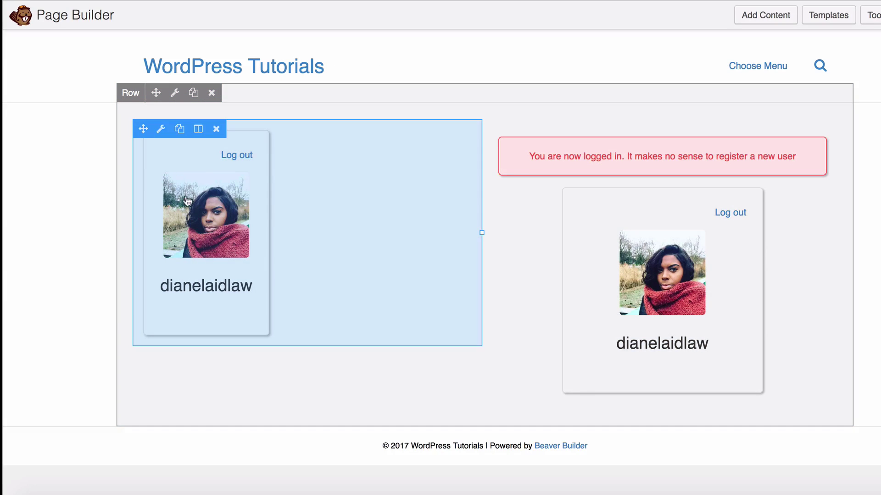
Replace the left module's table markup with the plain [clean-login] shortcode and save it
click(281, 214)
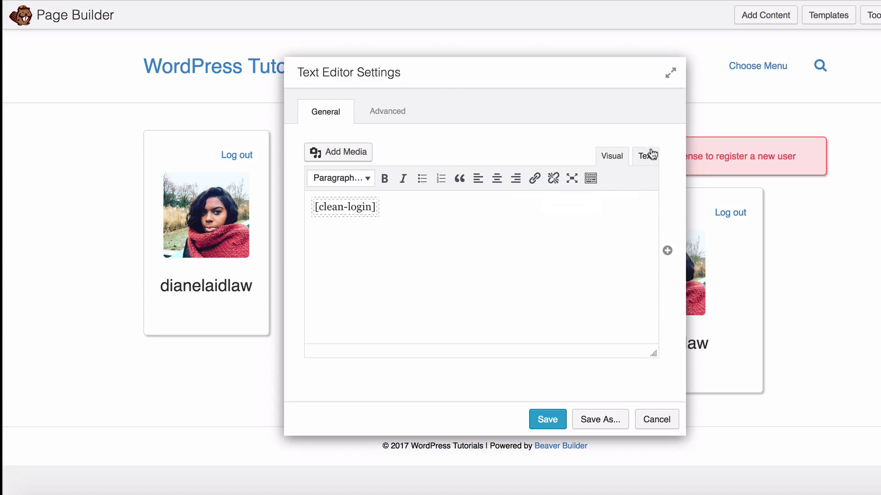
click(645, 156)
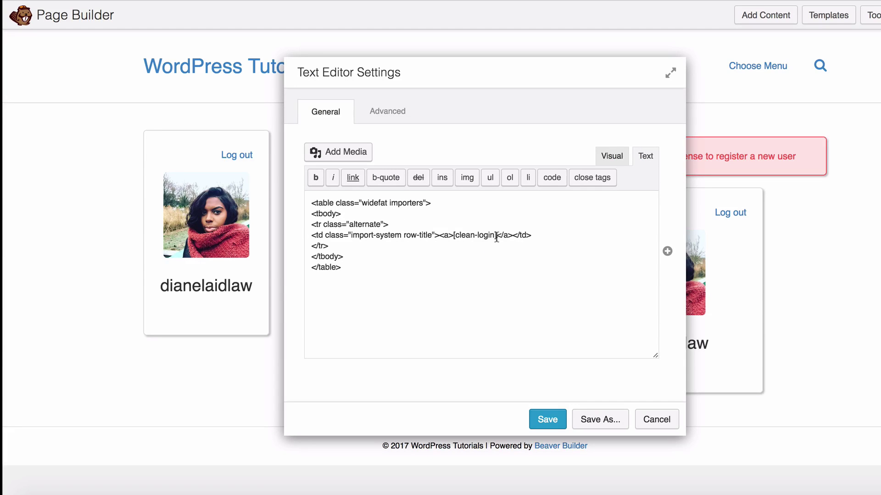
drag(497, 235, 452, 235)
click(608, 160)
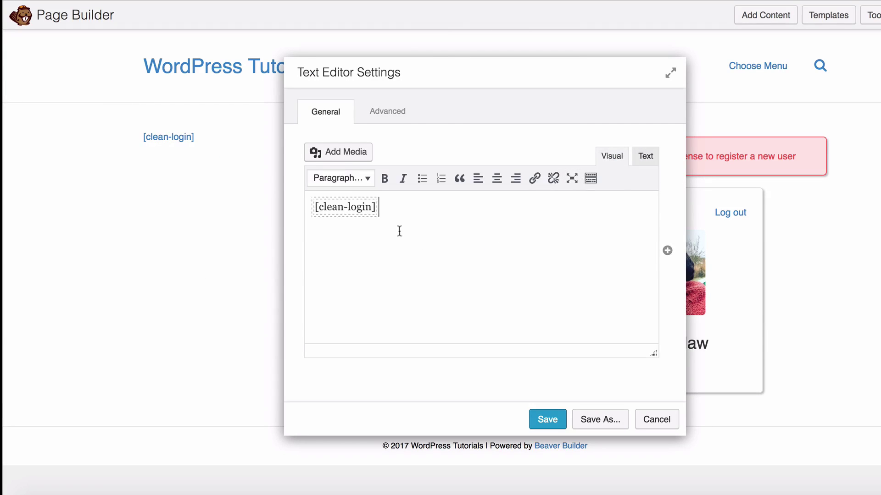
key(ctrl+a)
key(ctrl+c)
key(BackSpace)
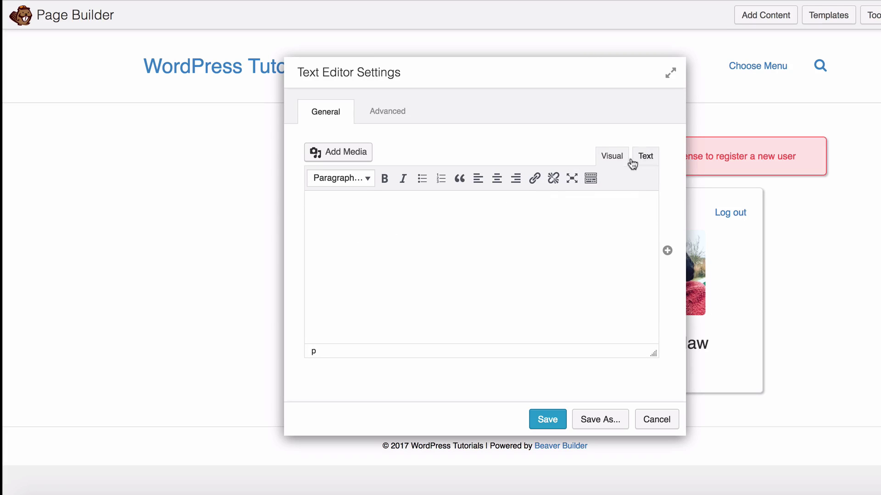
click(638, 157)
key(ctrl+v)
click(533, 421)
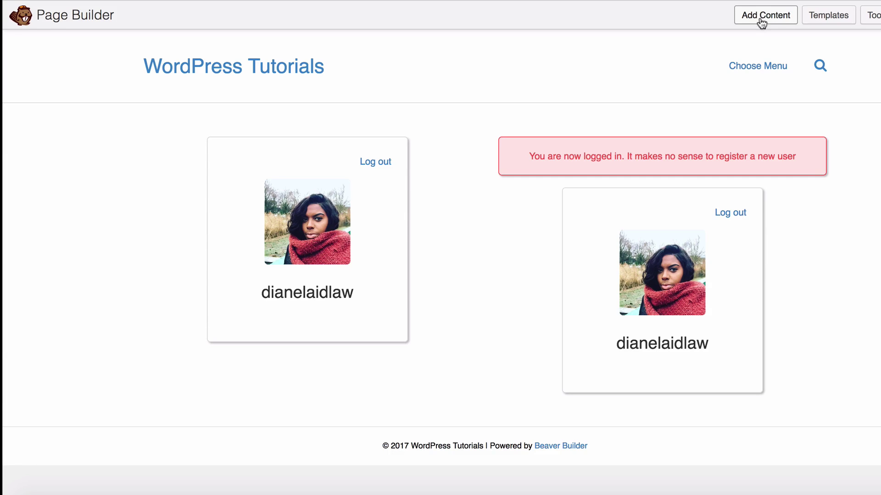
click(759, 17)
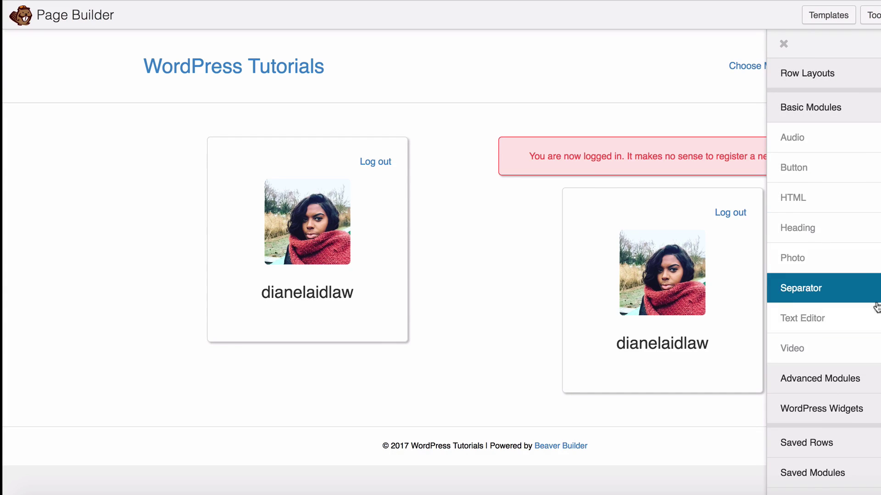
Add a middle text module reading 'If you are not a member please use the registration form to the right.'
drag(869, 315, 481, 203)
click(420, 220)
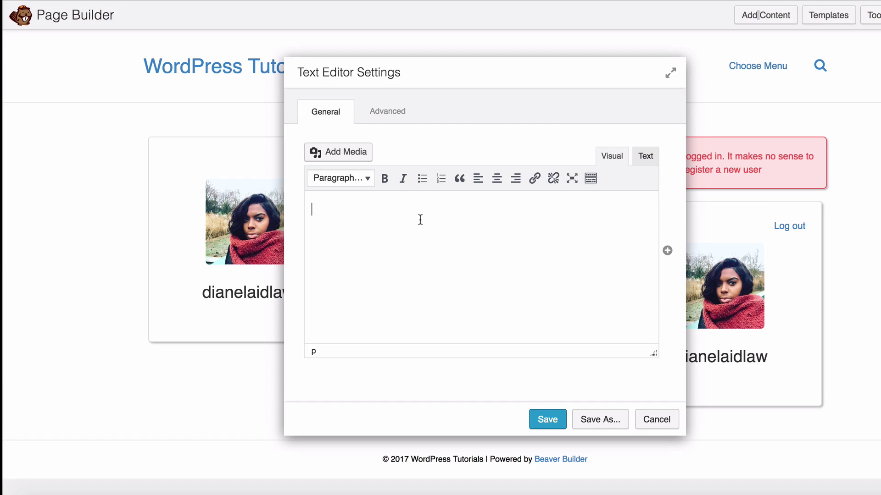
text(IF YOU A)
key(ctrl+a)
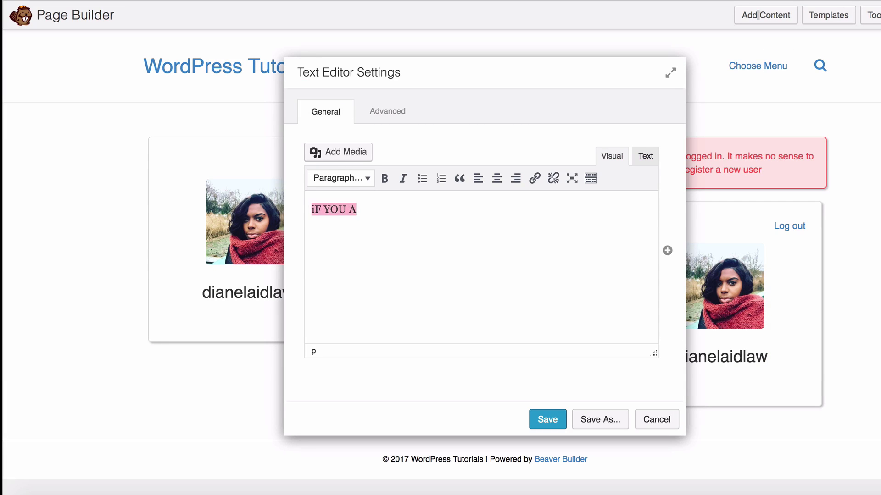
text(iF)
text(f you are not)
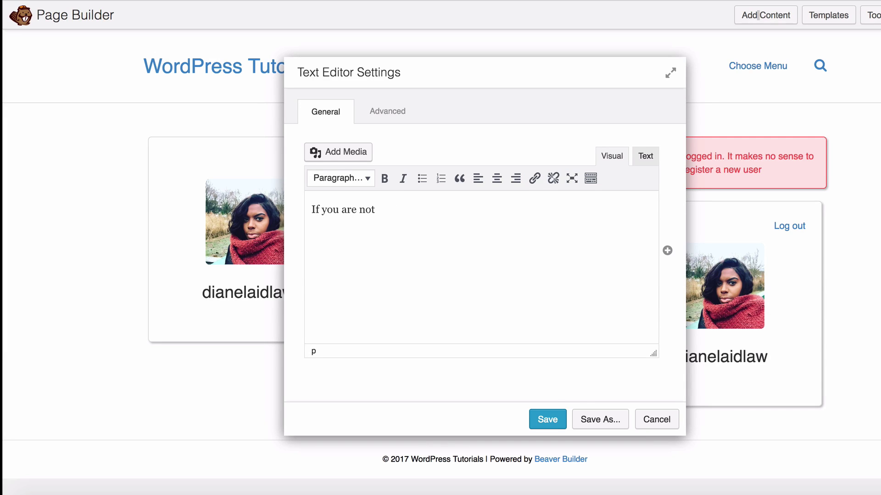
text( r member please use the regist)
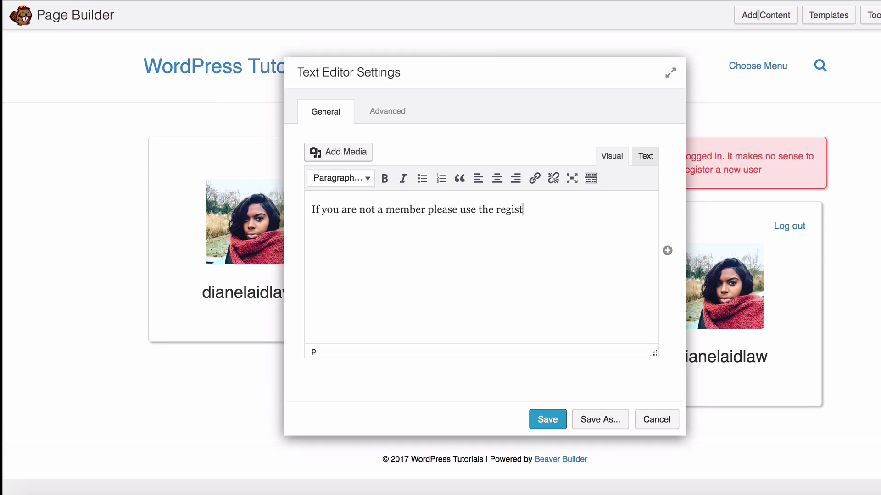
text(ration form to the)
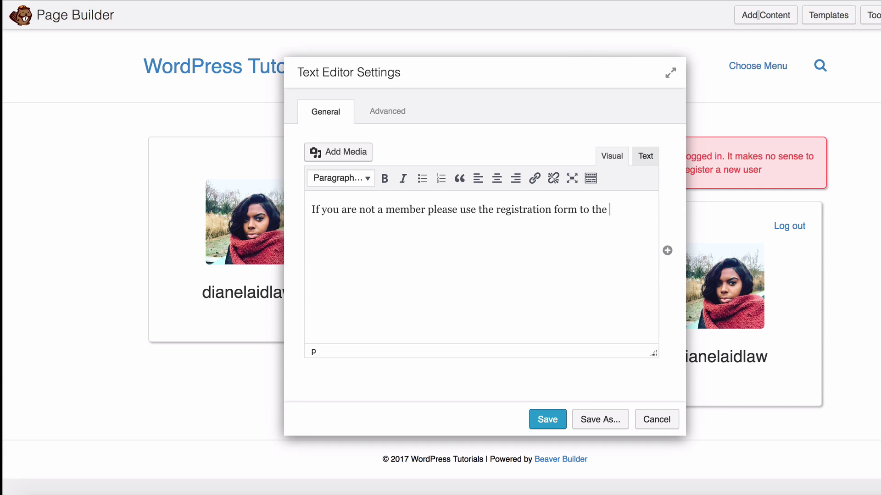
text( right.)
click(544, 419)
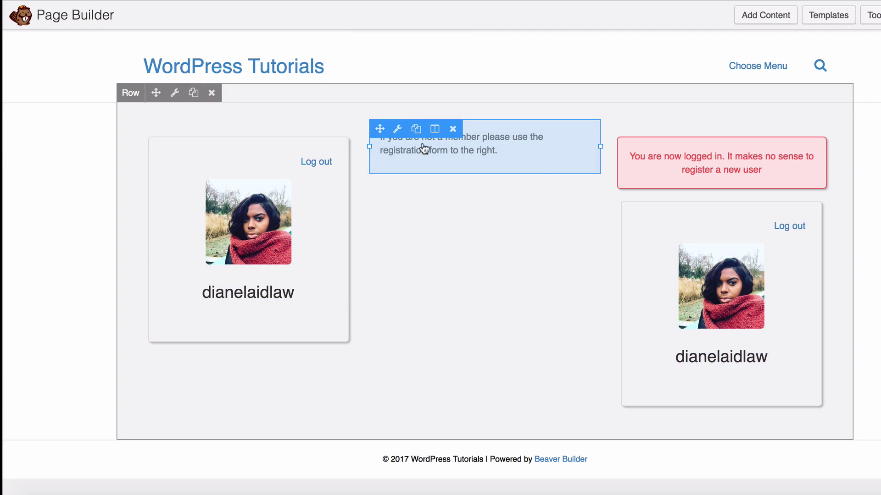
Set the middle column to equal heights with centered content alignment, then publish the page changes
mouse_move(434, 130)
click(477, 170)
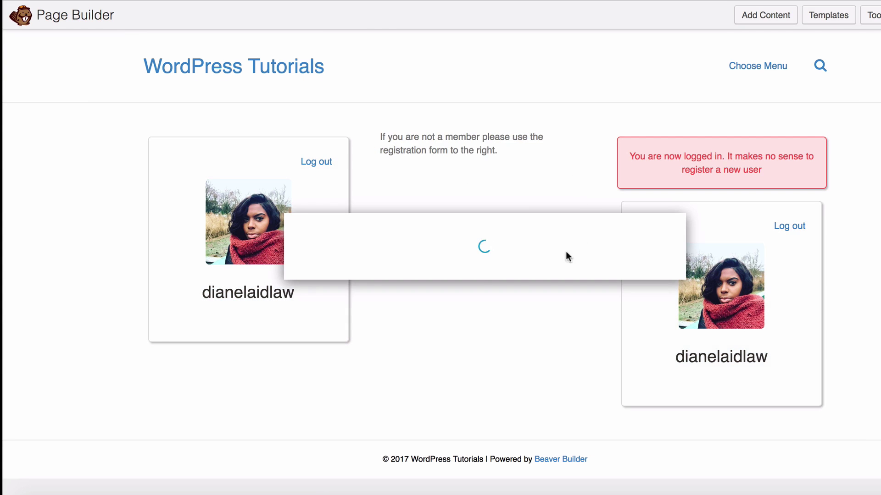
click(469, 184)
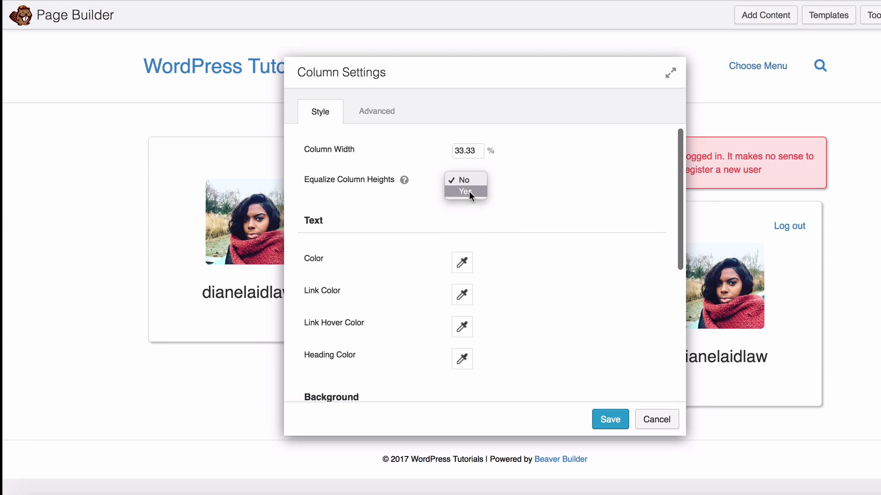
key(Escape)
click(468, 211)
key(Return)
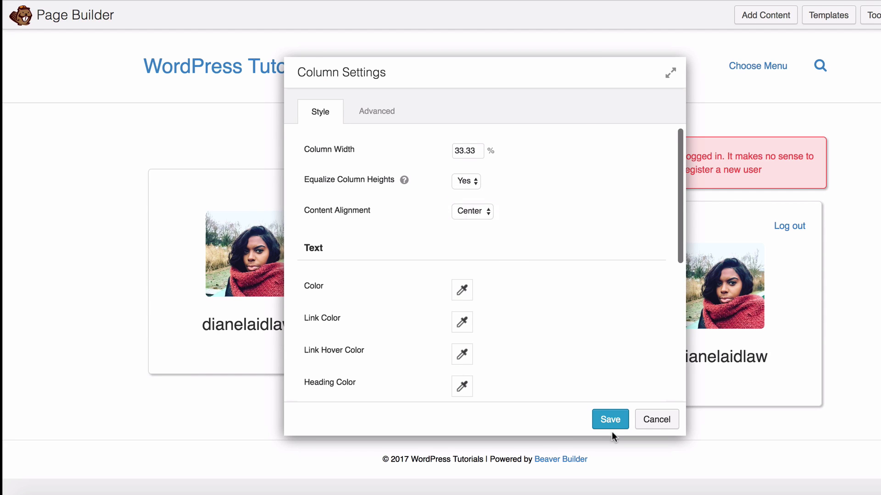
click(610, 422)
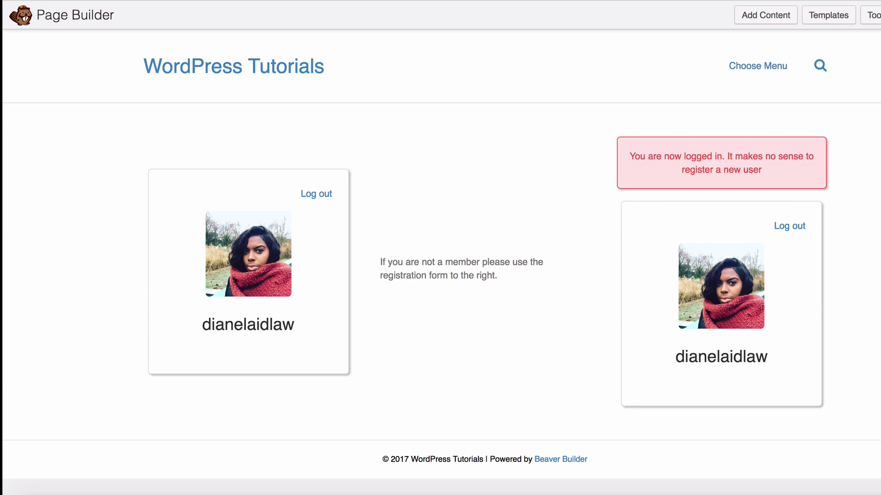
click(878, 15)
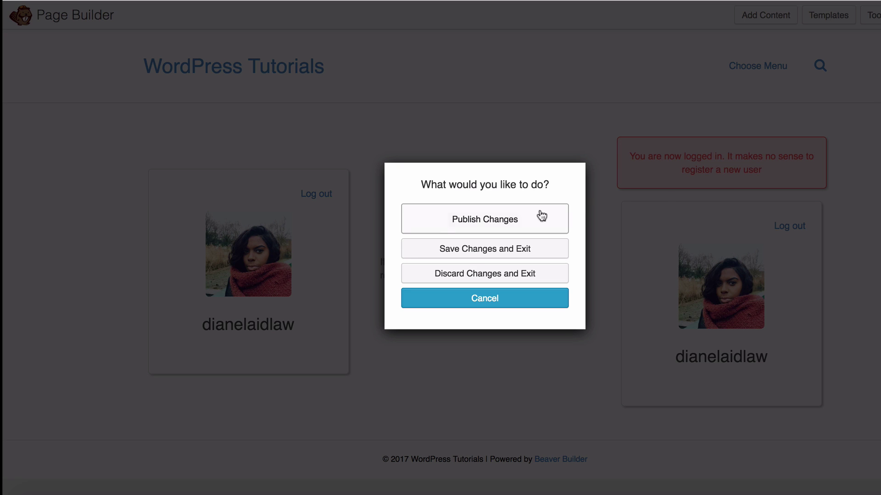
click(541, 216)
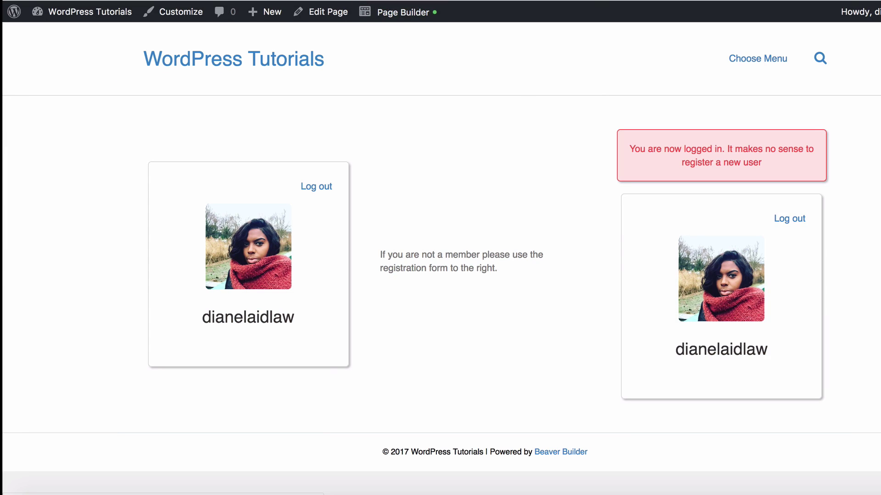
Load the site's /login/ page in a new incognito window
click(872, 2)
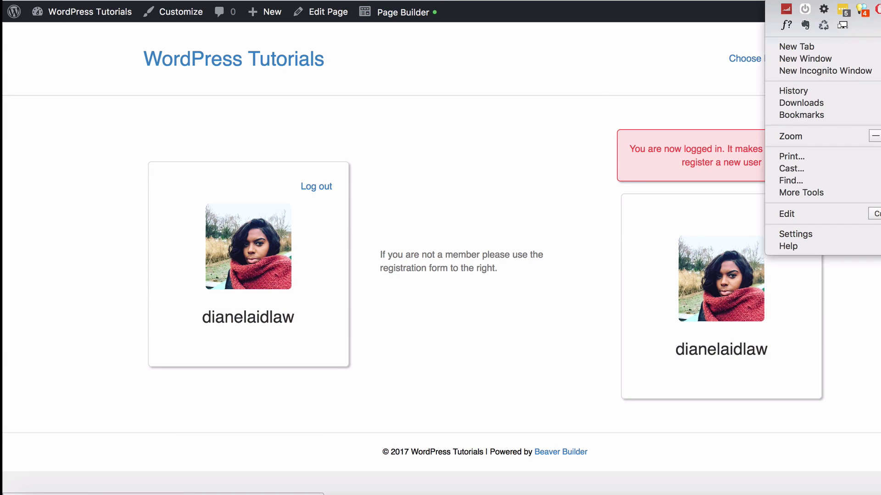
click(857, 71)
text(https://wordpresstutorials.demo.site/login/)
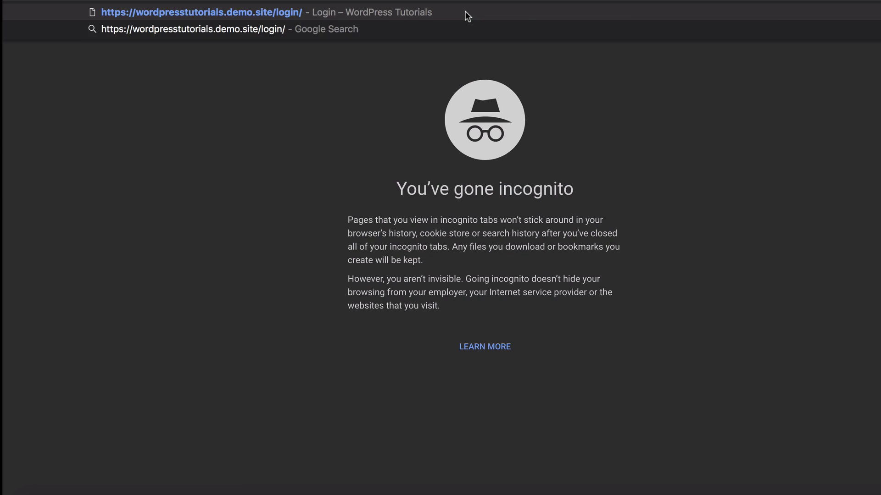
key(Return)
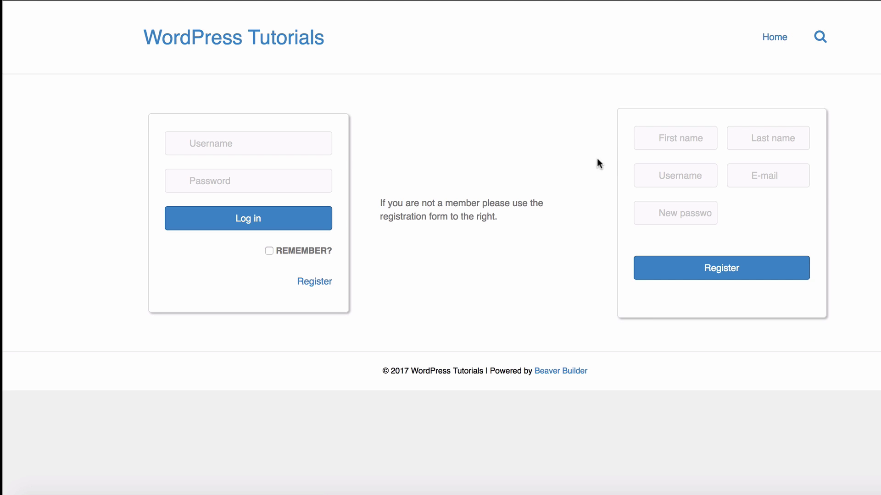
Log in through the login form using the browser's saved account
key(Tab)
key(Tab)
click(789, 183)
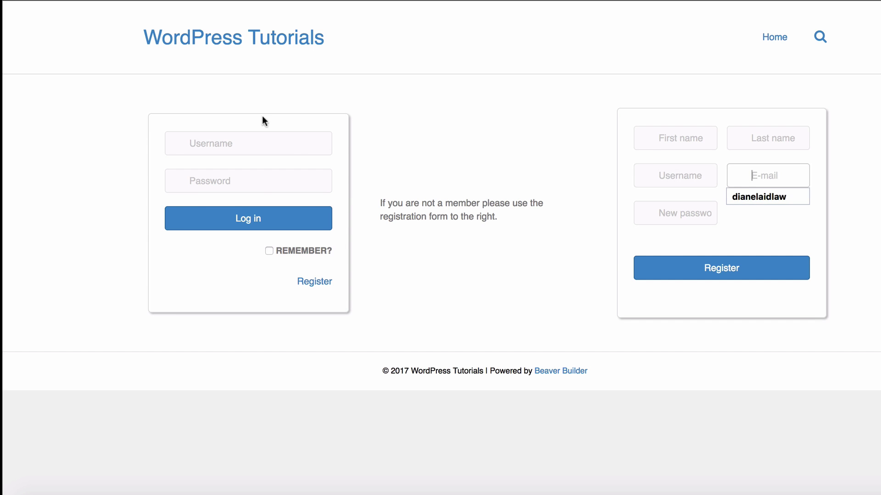
click(280, 151)
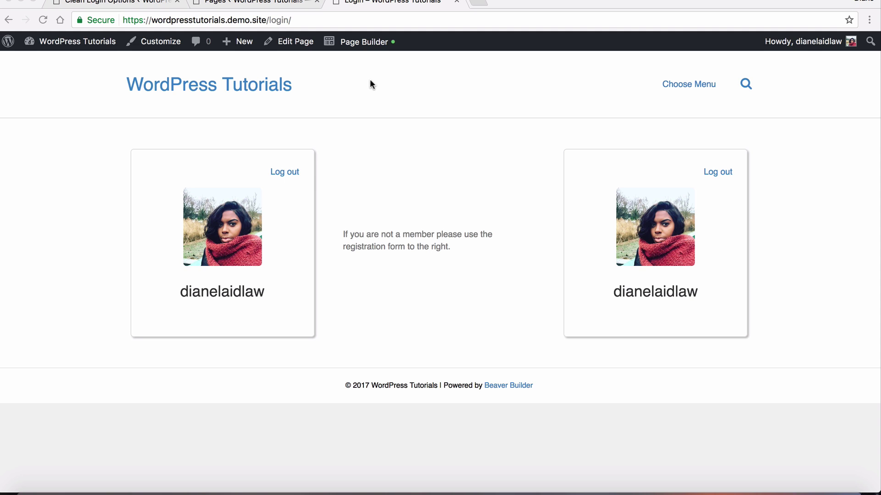
Set the login row's visibility to Logged Out User only and publish the page changes
click(355, 44)
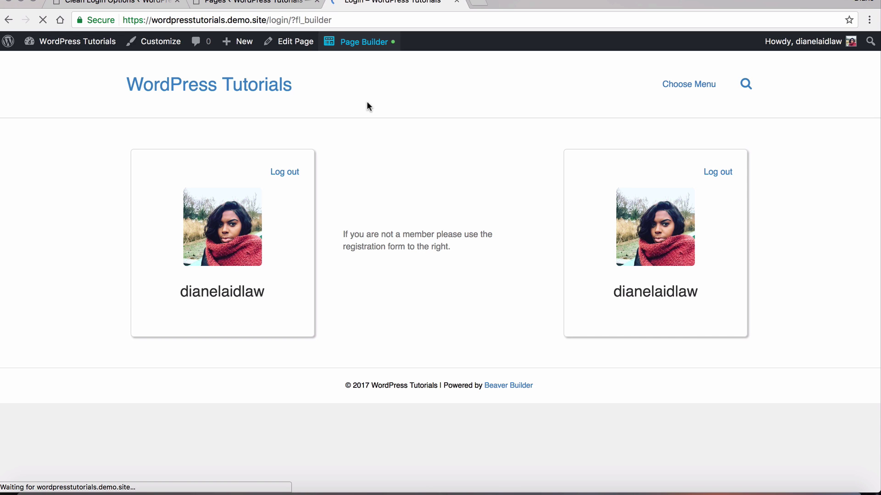
mouse_move(311, 245)
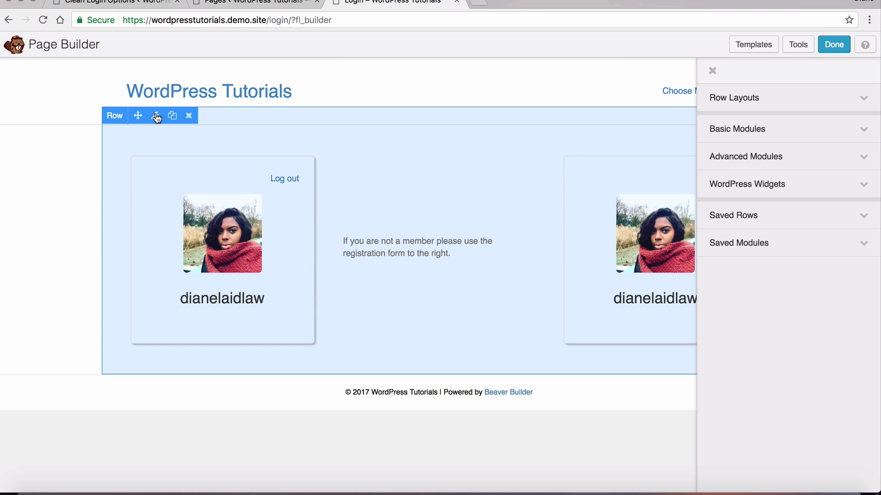
click(156, 116)
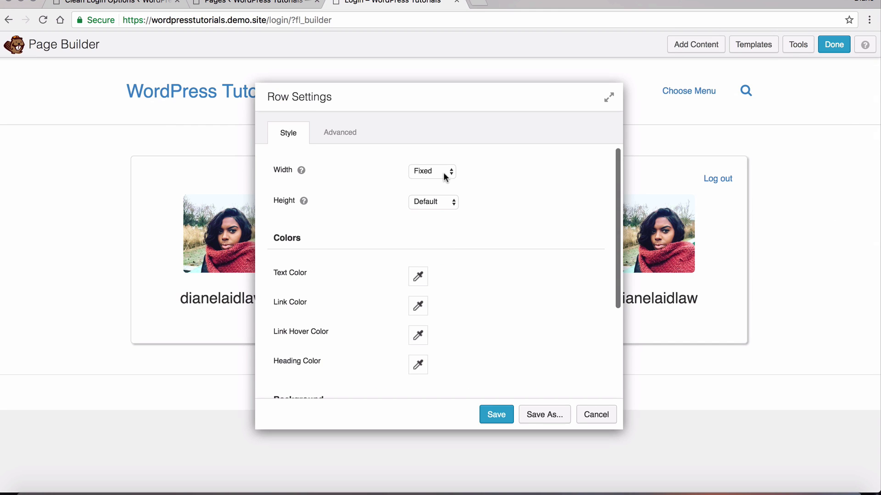
click(362, 139)
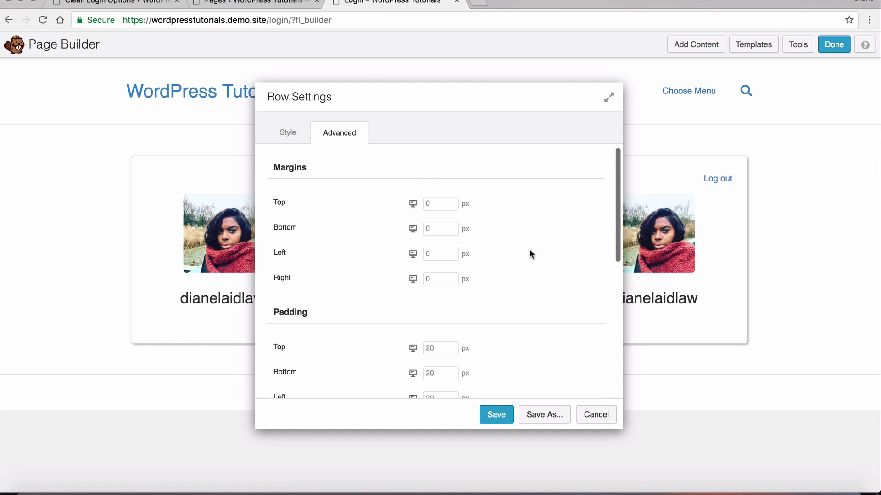
scroll(529, 252, down, 5)
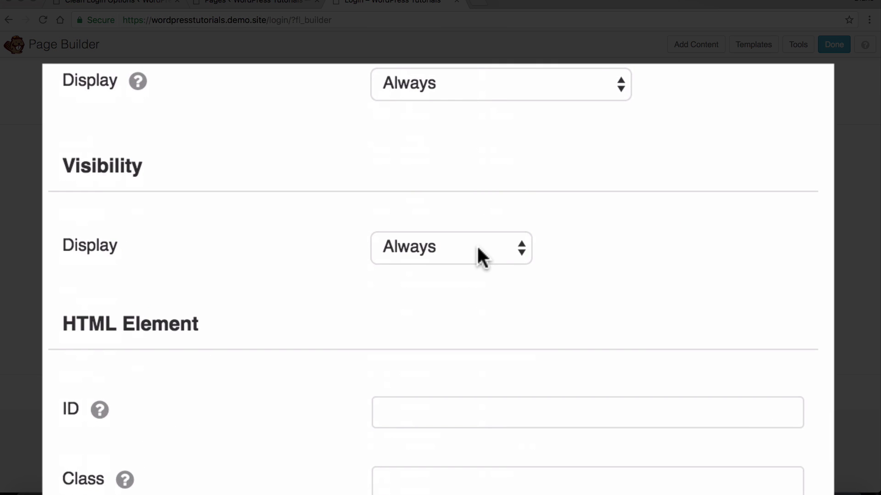
click(478, 245)
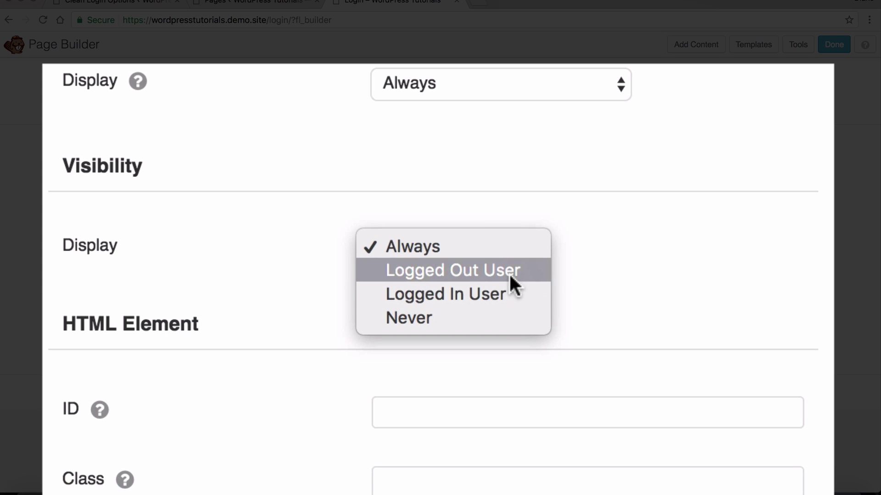
click(510, 274)
click(495, 415)
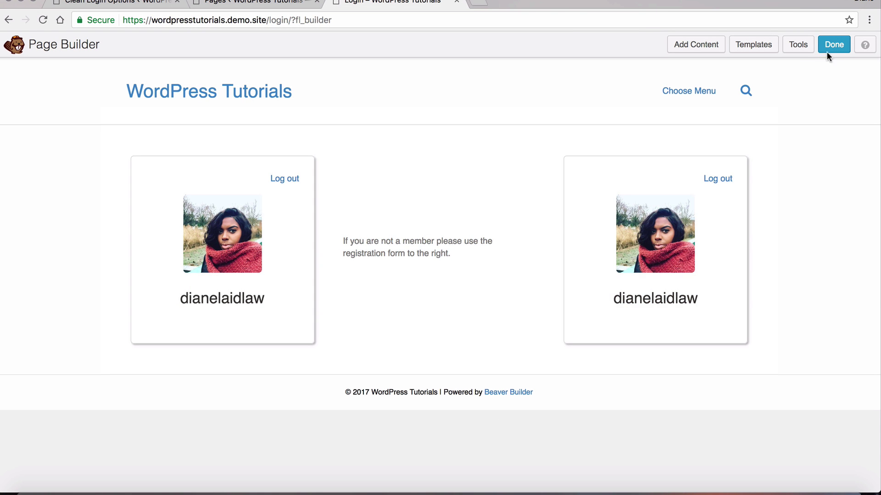
click(826, 49)
click(458, 231)
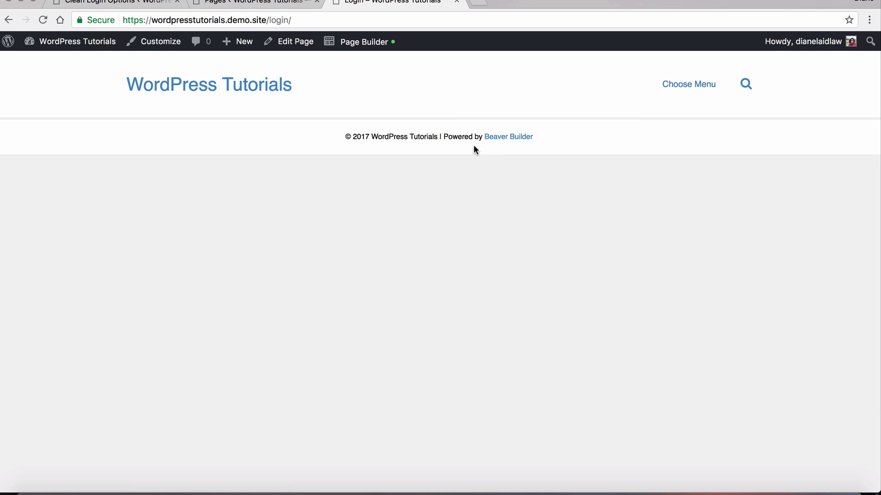
Reopen the Login page in Beaver Builder and drop a Text Editor module as a new row below the profile cards
click(348, 43)
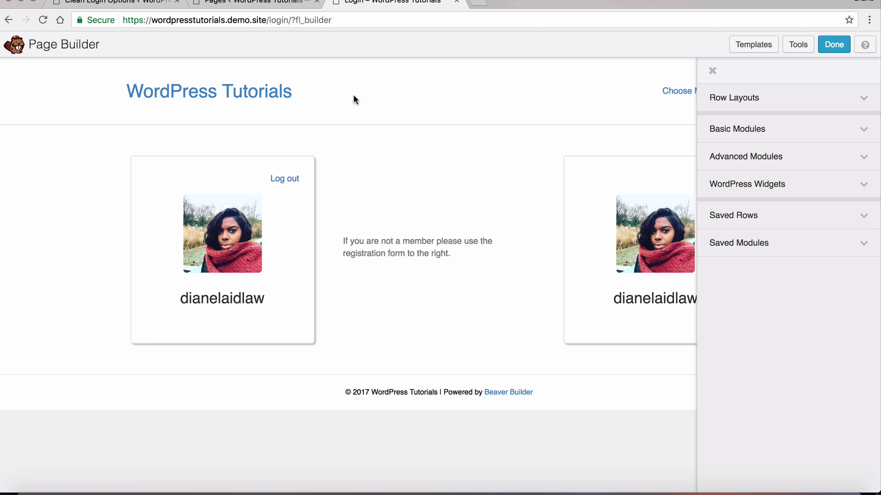
mouse_move(568, 160)
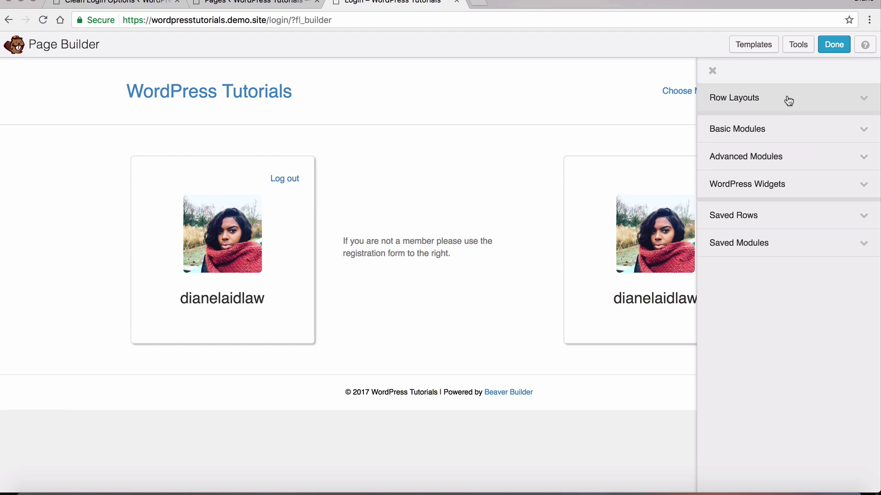
click(785, 99)
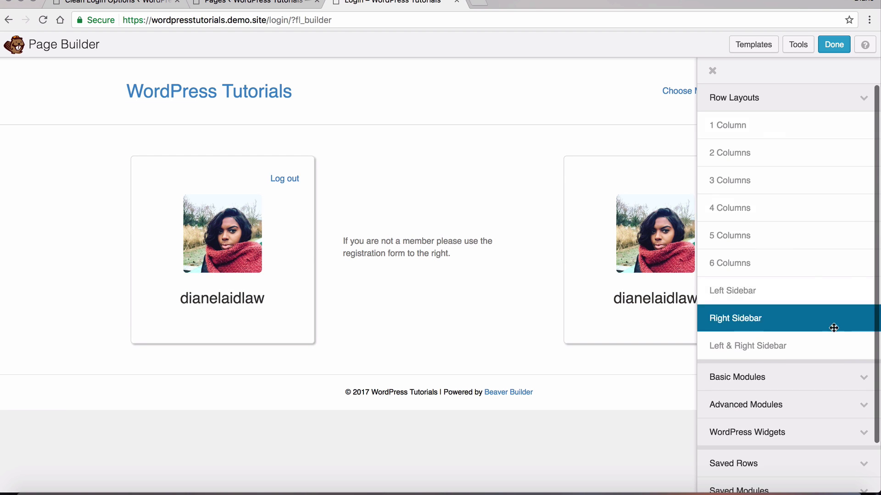
click(826, 377)
drag(787, 322, 254, 427)
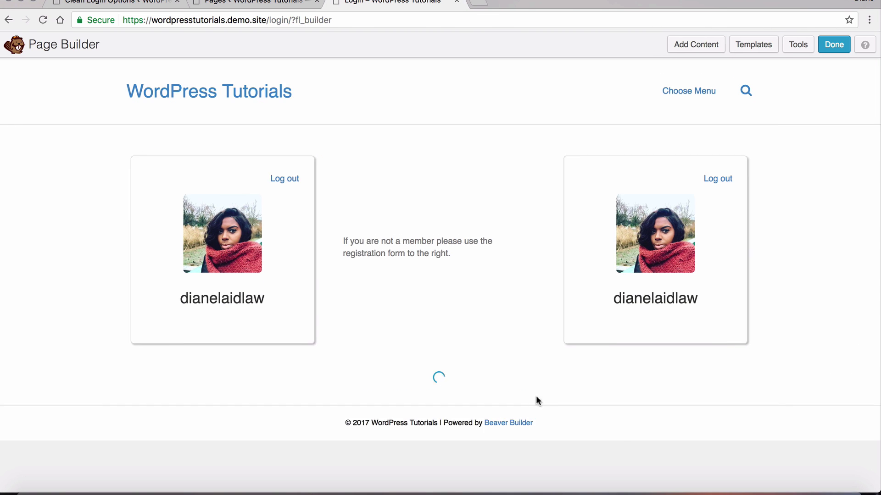
click(596, 414)
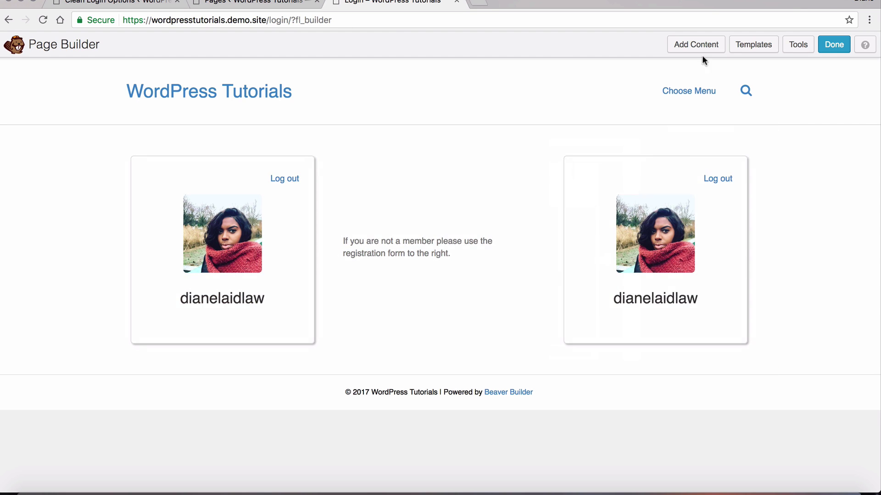
click(698, 46)
click(801, 105)
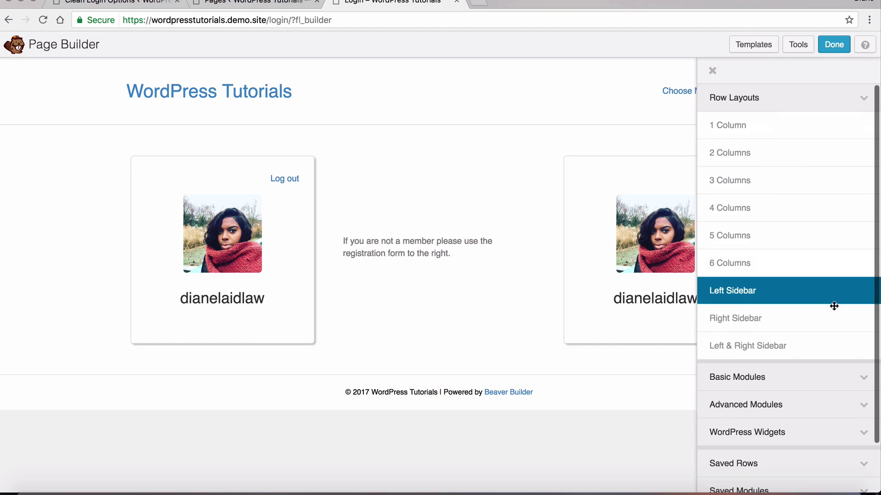
click(798, 383)
drag(739, 326, 281, 447)
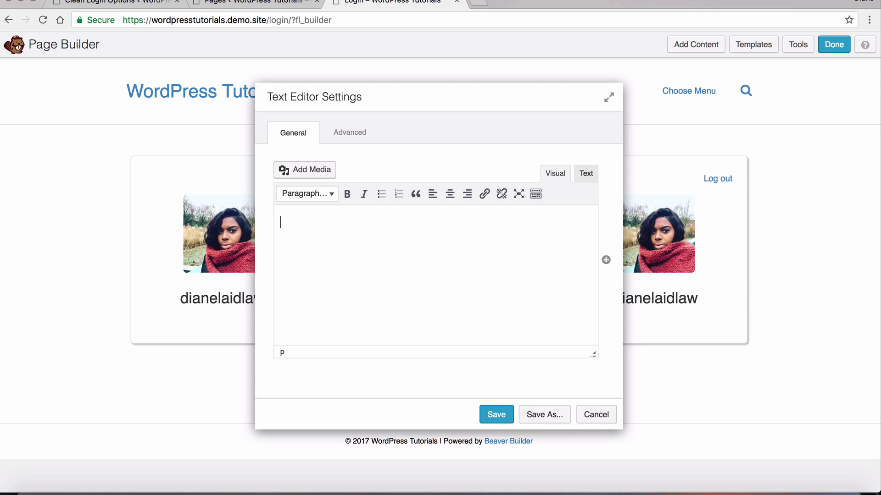
Write the greeting 'Hey, I think you're in the wrong place. Why not go to the dashboard'
text(HEY)
key(BackSpace)
key(BackSpace)
key(BackSpace)
text(Hey)
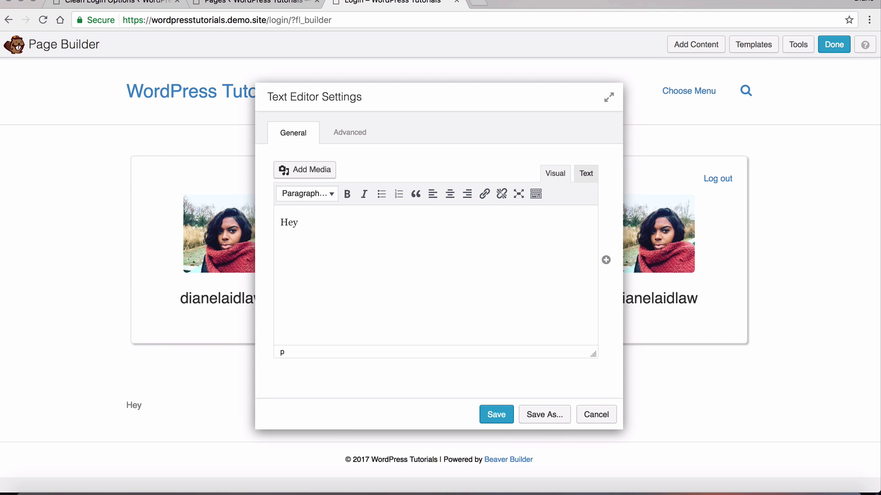
text(, I think you're )
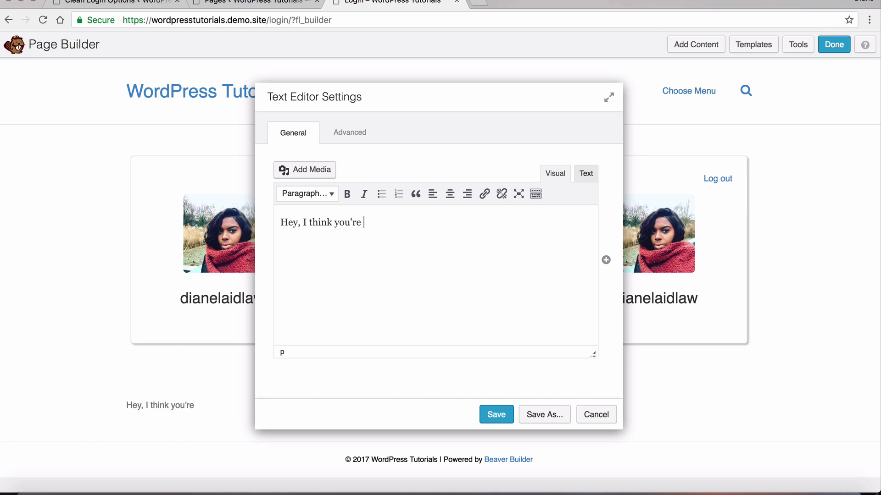
text(in the wrong place. Why n)
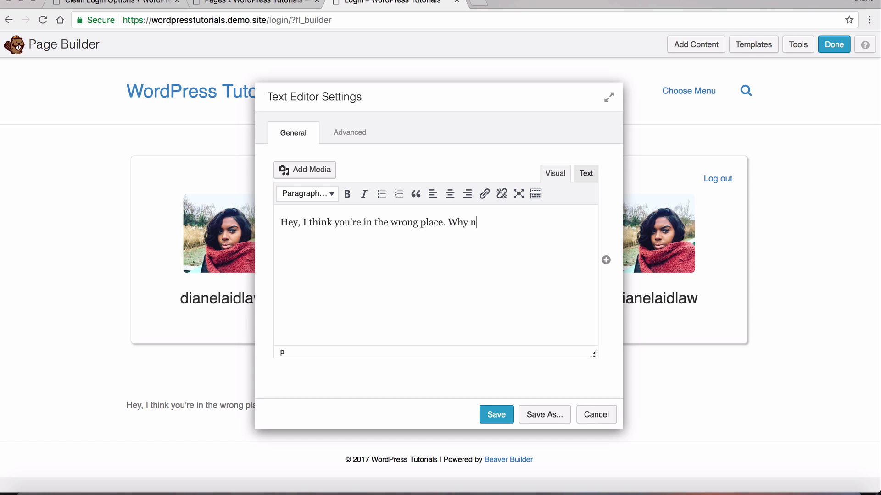
text(ot go to the dashboard)
Link the word 'dashboard' to the Welcome page
double_click(554, 222)
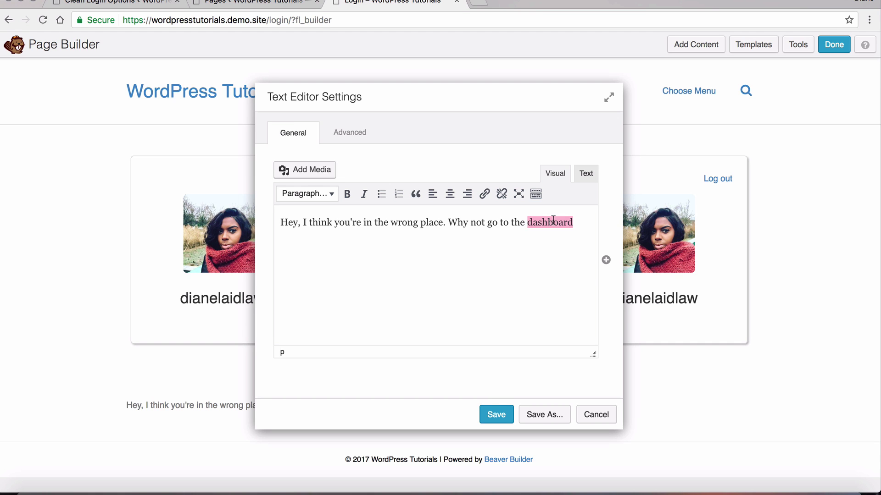
click(485, 195)
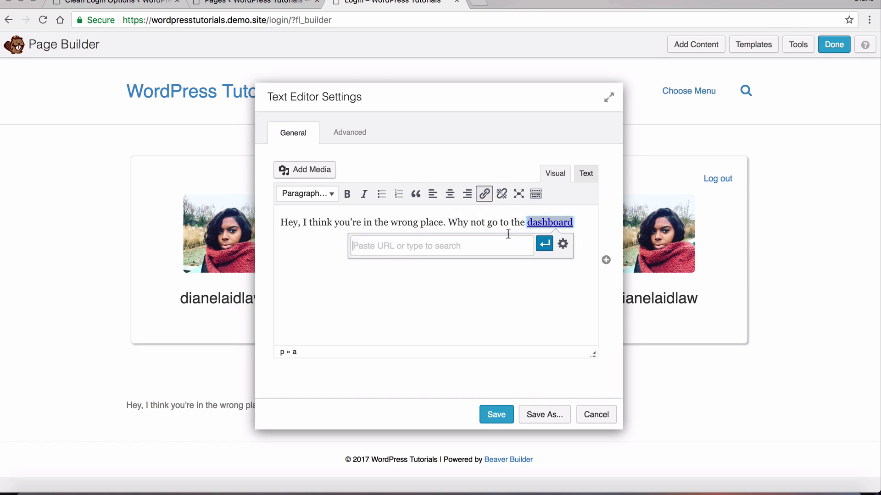
click(403, 247)
text(welcome)
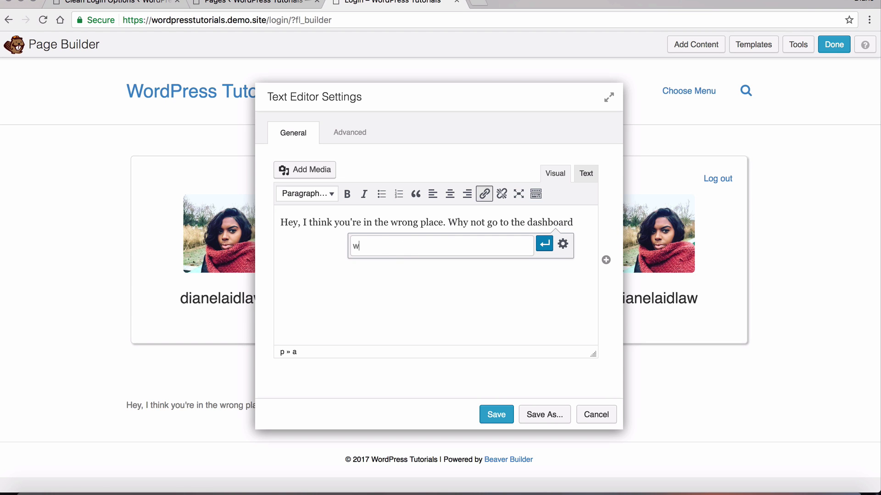
click(387, 265)
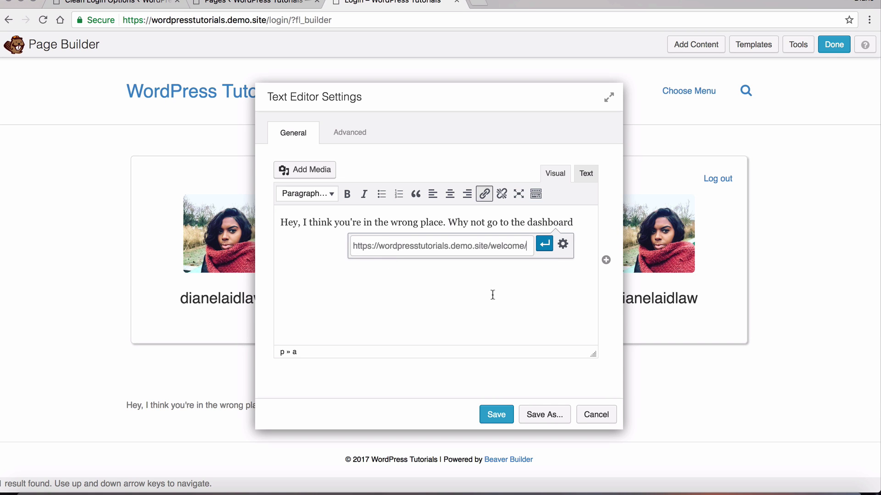
click(546, 248)
click(549, 222)
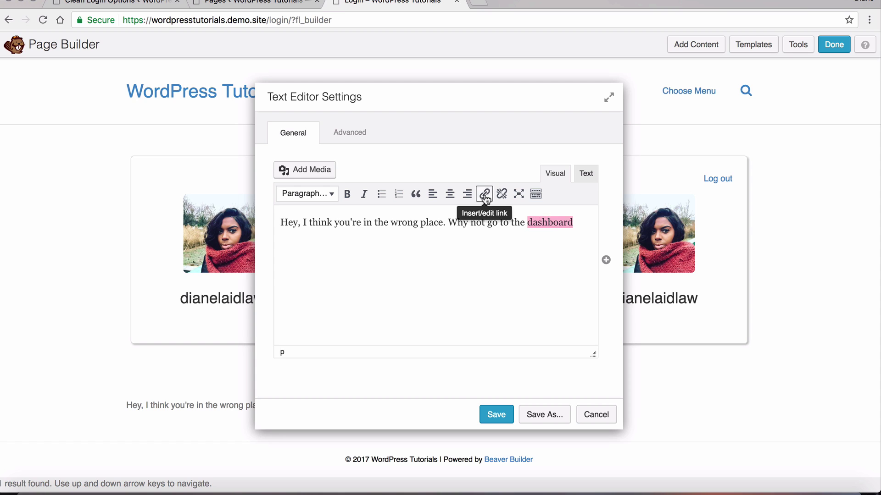
click(484, 194)
click(421, 225)
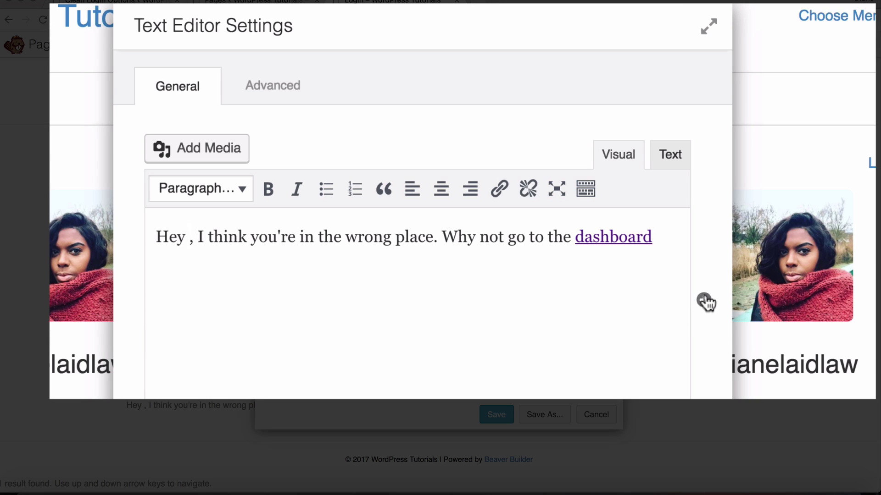
Insert a User Name shortcode showing the current user's First Name, unlinked, and save the text
click(705, 302)
mouse_move(568, 287)
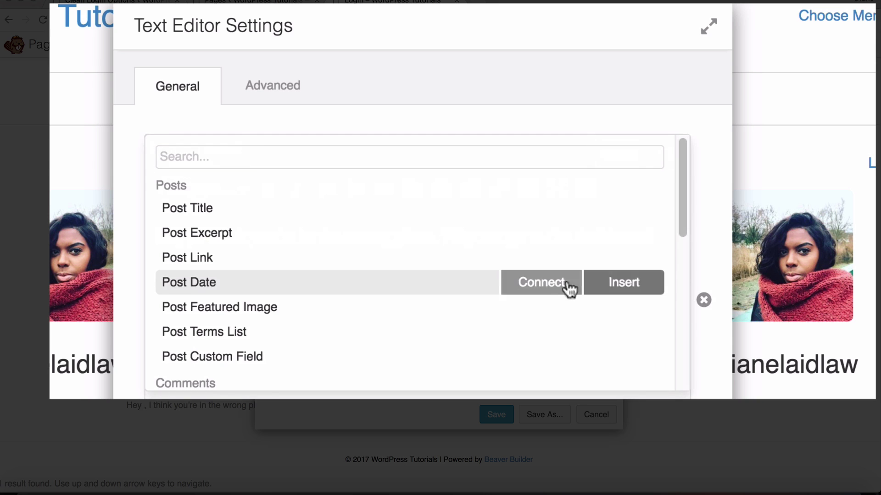
scroll(567, 288, down, 10)
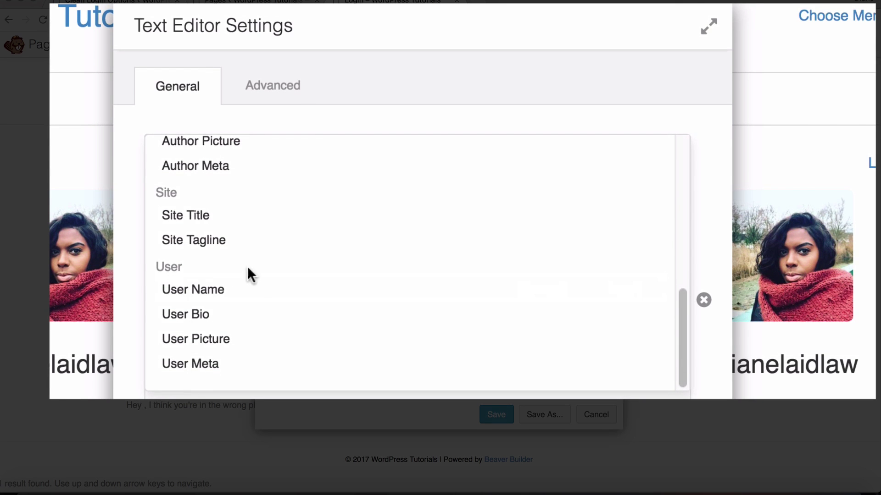
mouse_move(199, 291)
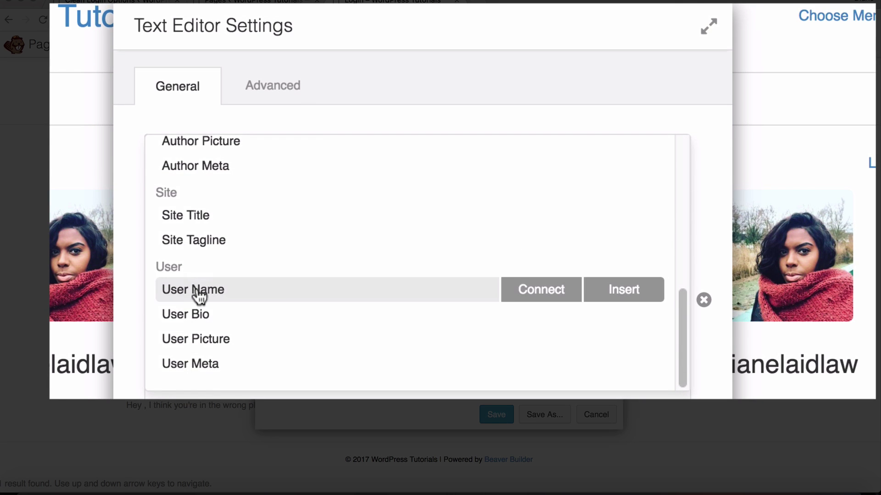
click(623, 290)
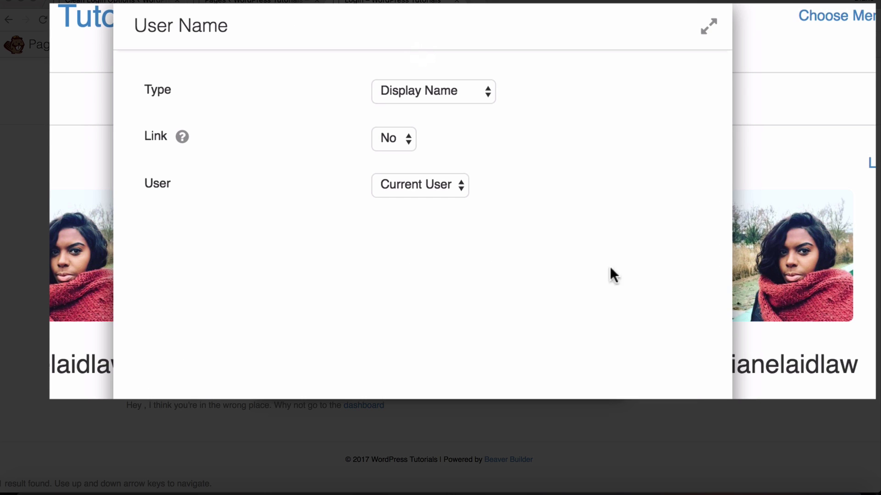
click(452, 92)
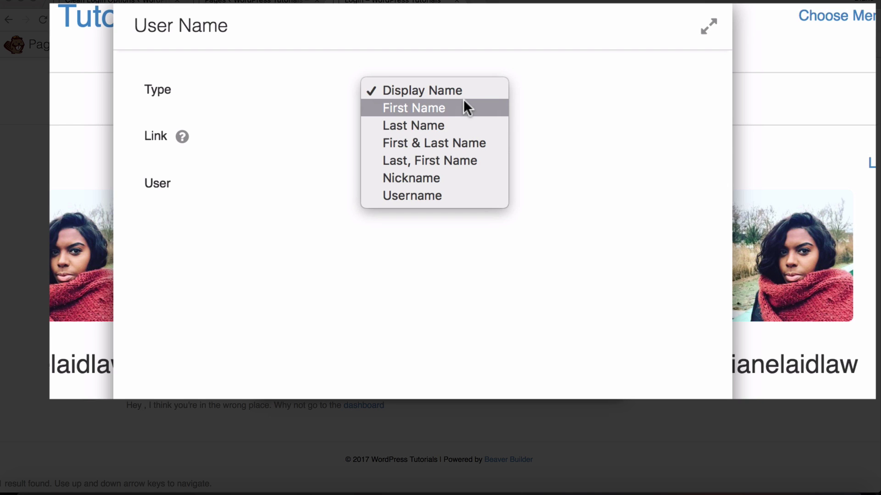
click(455, 108)
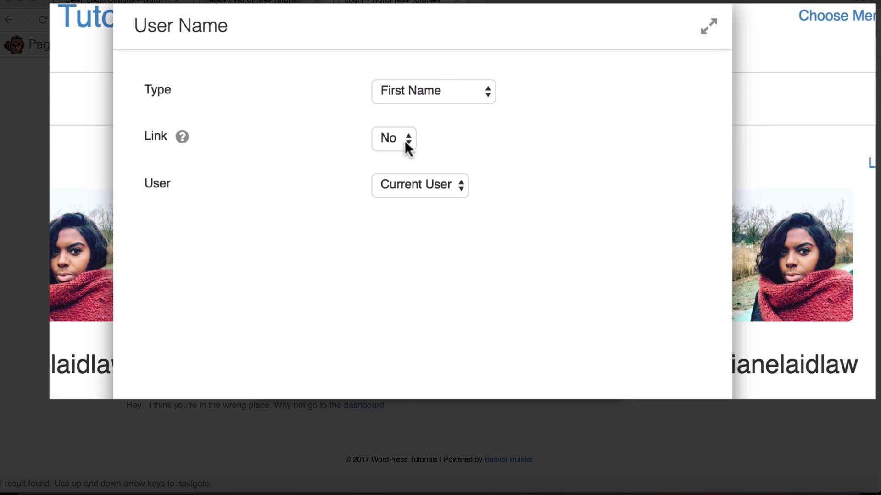
click(424, 185)
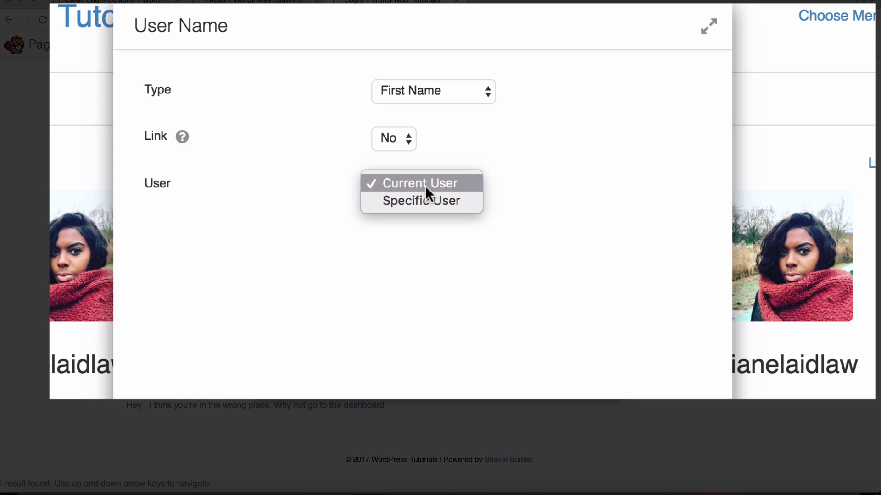
click(425, 185)
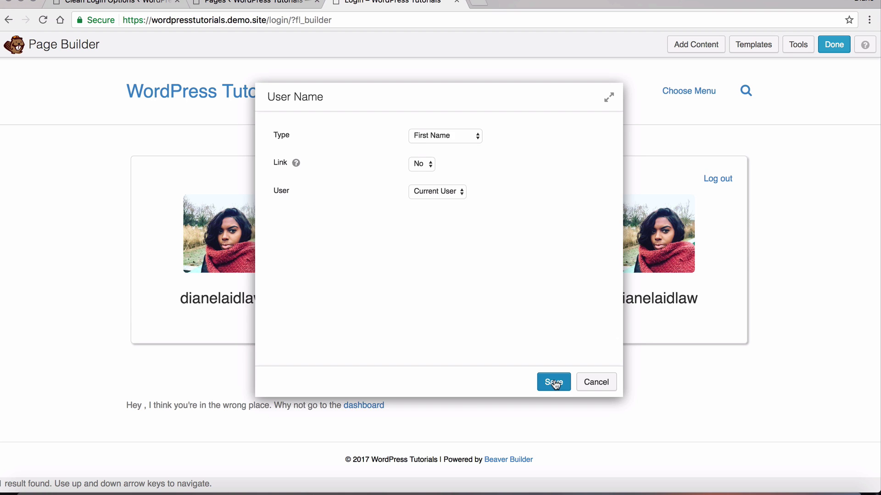
click(554, 382)
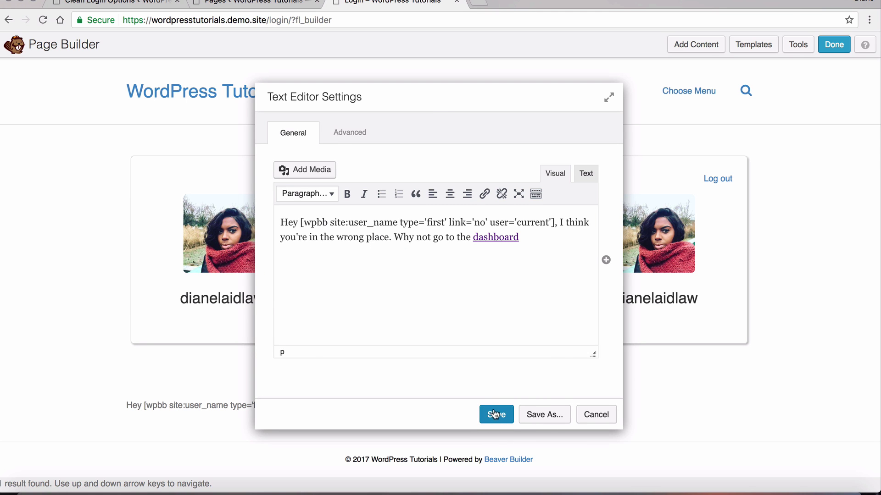
click(496, 414)
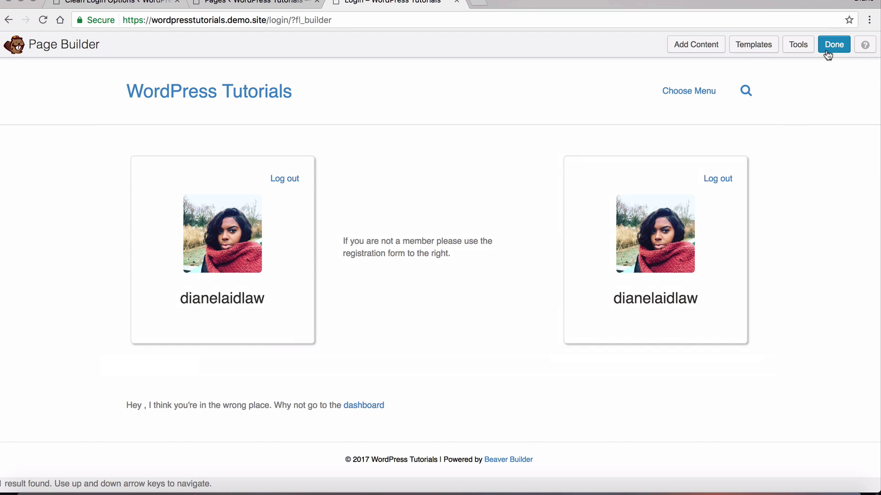
Publish the page changes and open the account's Edit My Profile page
click(830, 50)
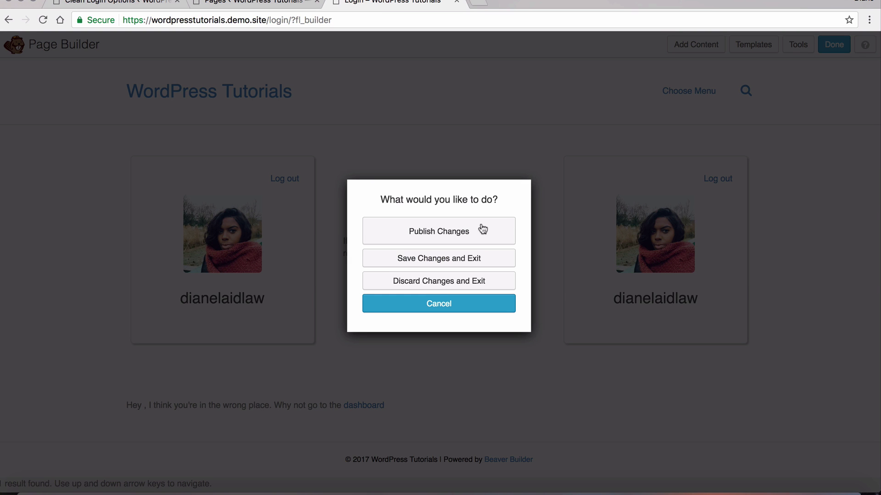
click(457, 234)
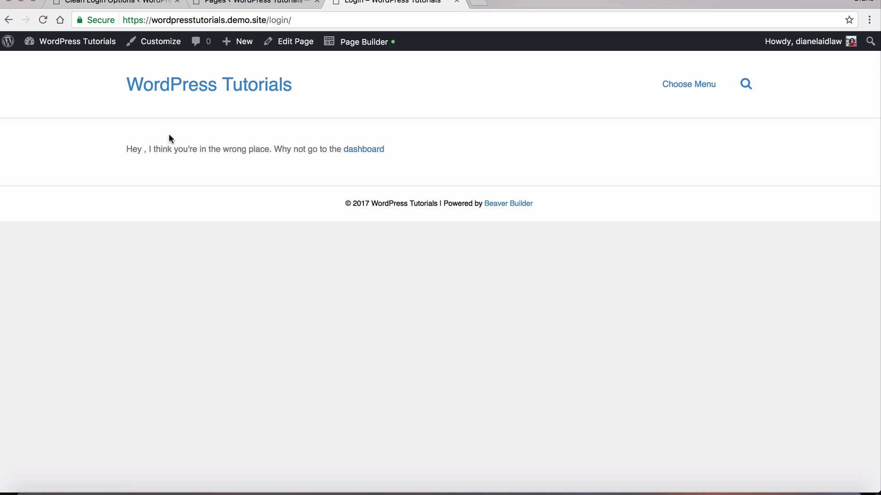
mouse_move(800, 43)
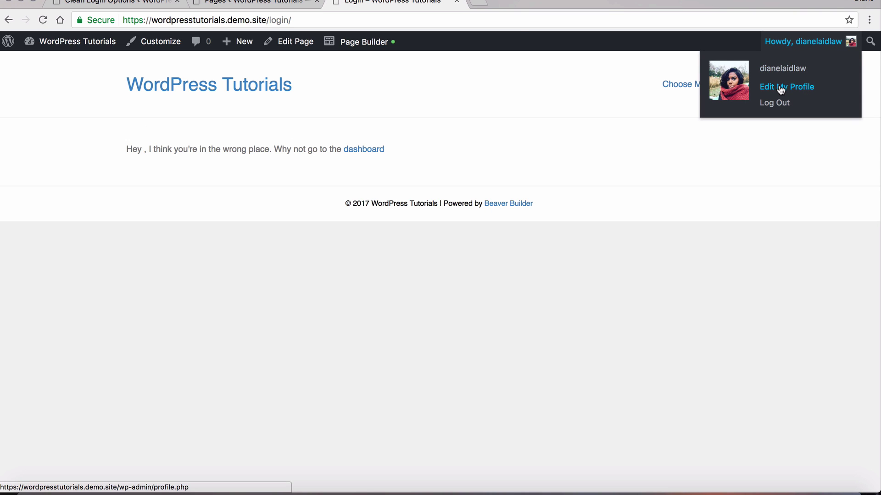
super+click(781, 89)
click(511, 2)
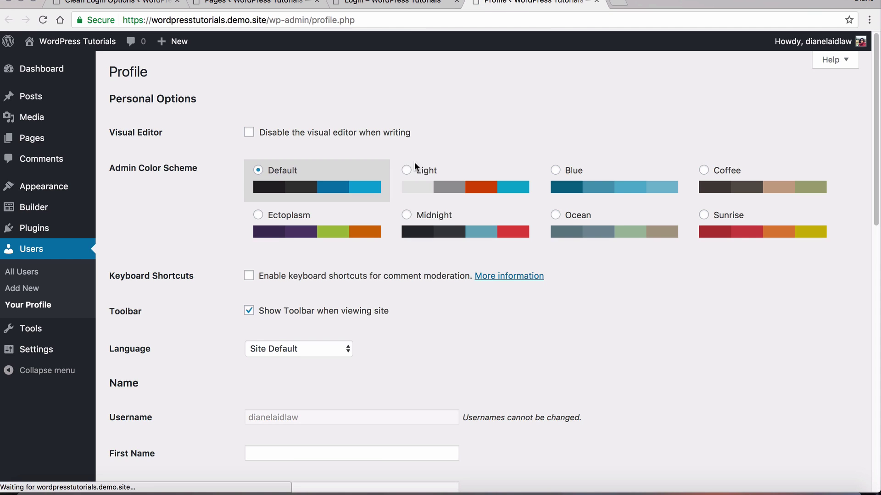
Enter the user's first and last name, update the profile, and reload the Login page
scroll(410, 177, down, 3)
click(291, 302)
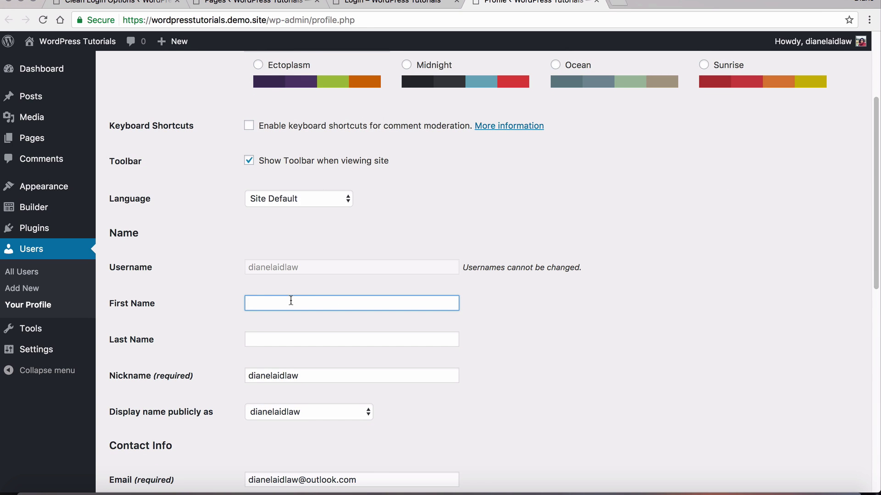
key(Tab)
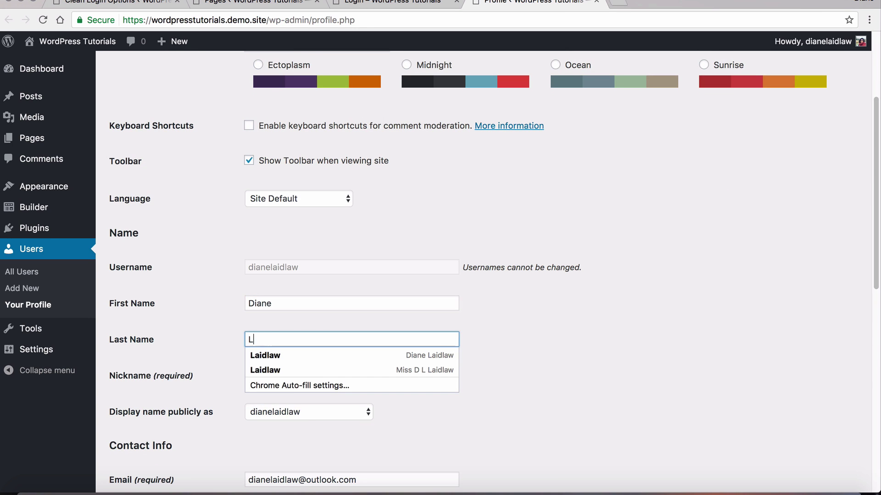
click(295, 277)
scroll(295, 277, down, 10)
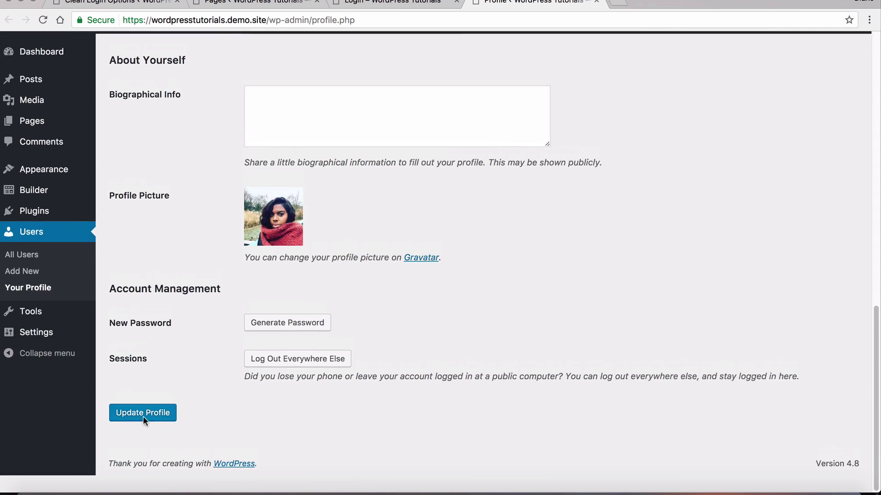
click(153, 429)
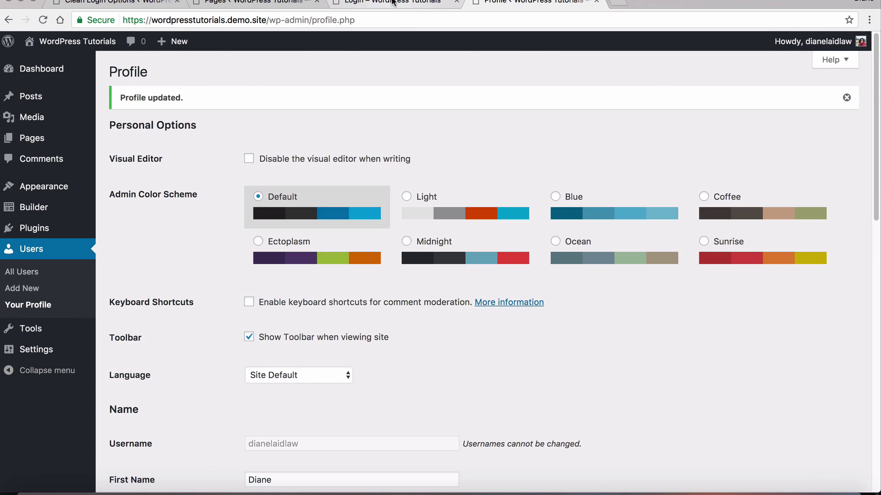
click(392, 3)
key(super+r)
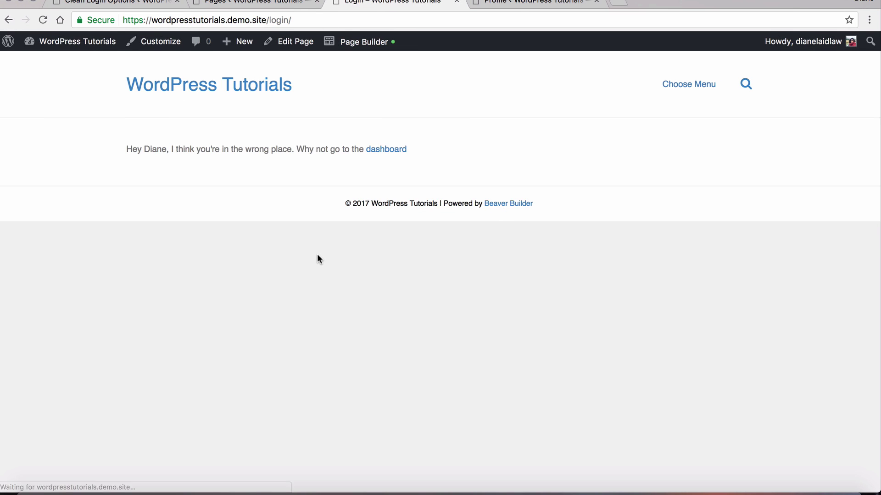
Set the greeting row's Advanced Visibility Display to Logged In User and publish the page
drag(133, 145, 174, 148)
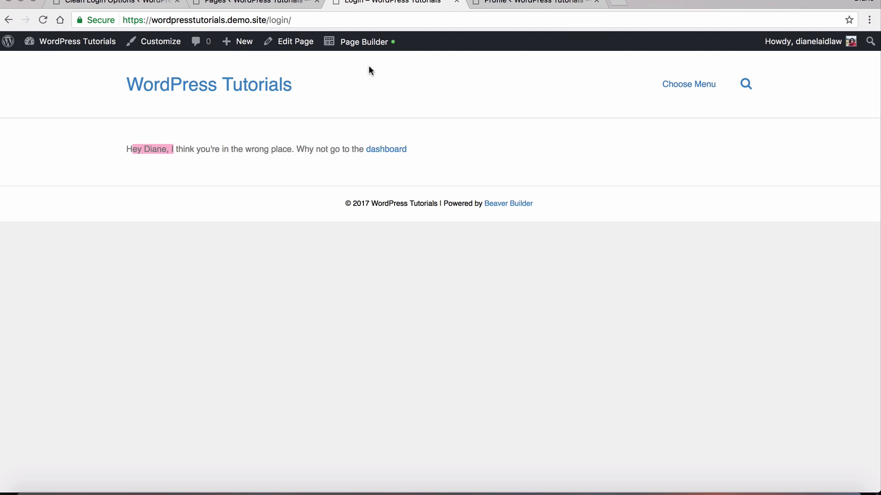
click(357, 42)
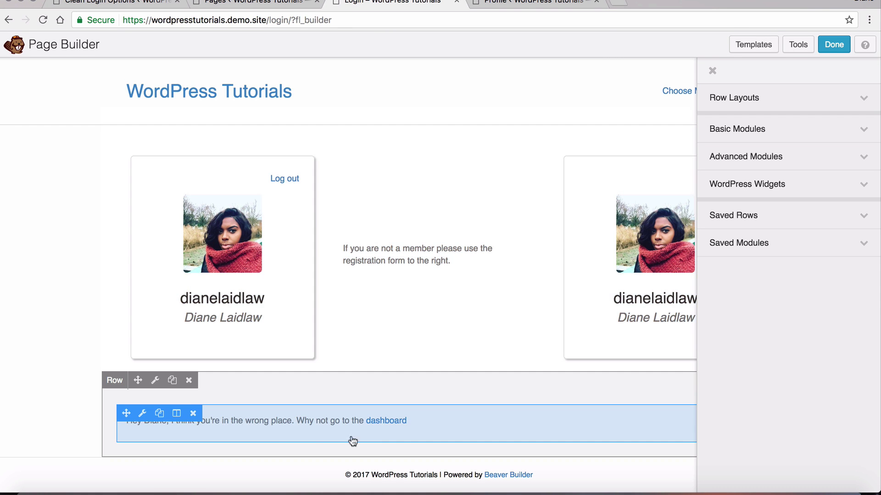
click(156, 381)
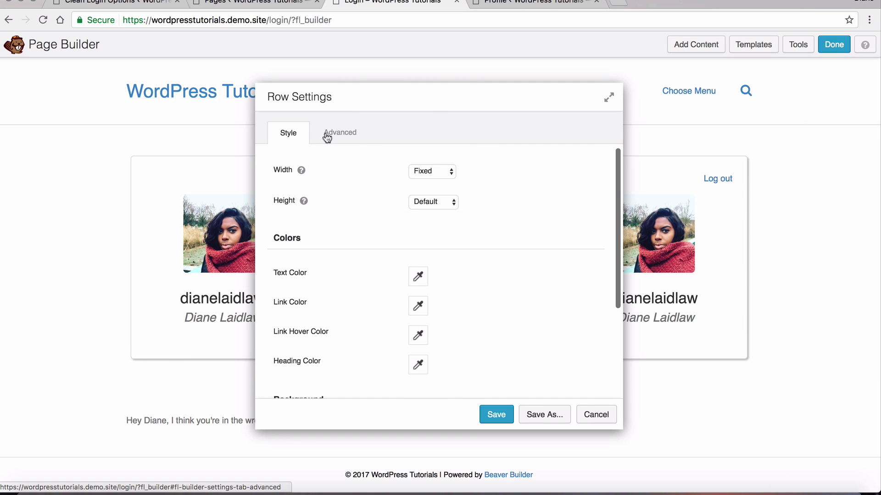
click(340, 132)
scroll(454, 255, down, 5)
scroll(449, 273, down, 2)
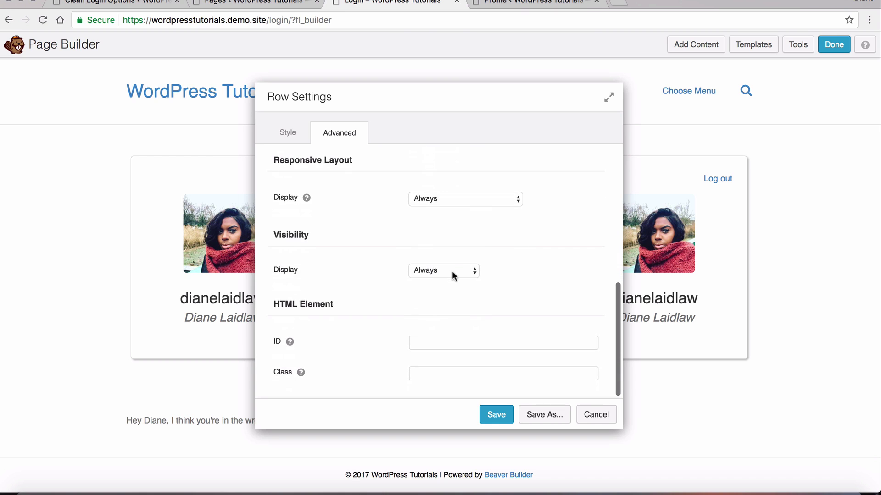
click(454, 271)
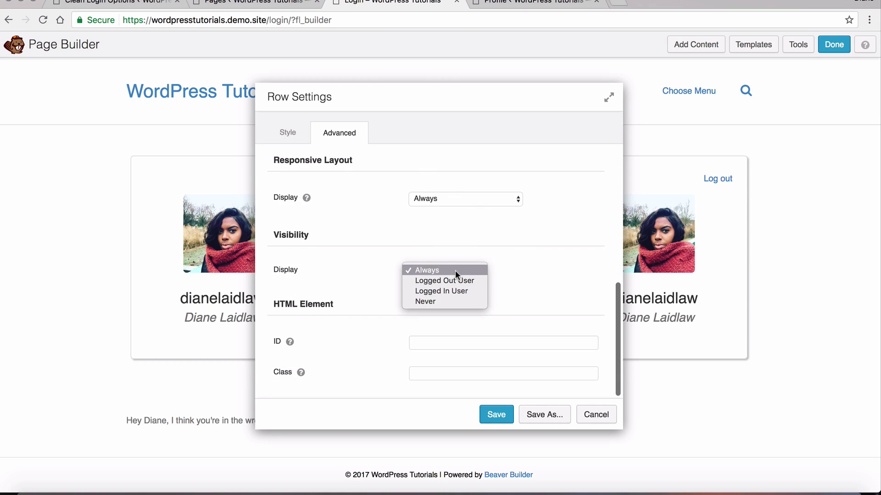
click(468, 290)
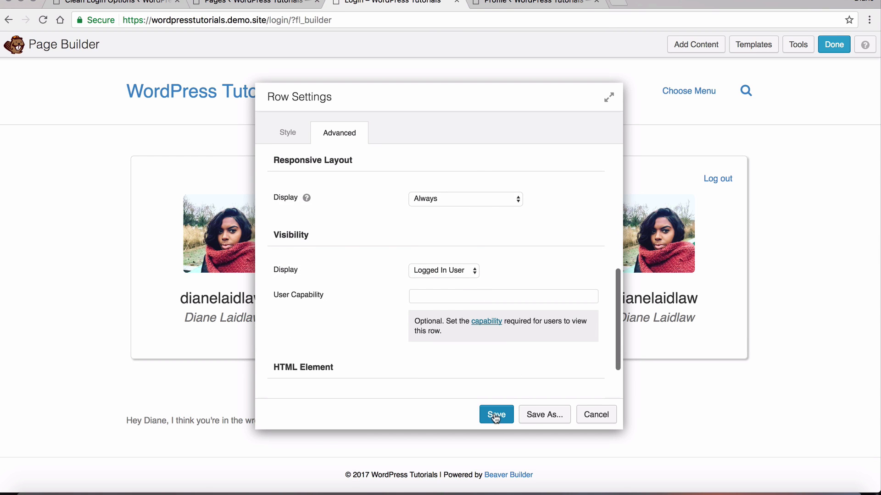
click(495, 416)
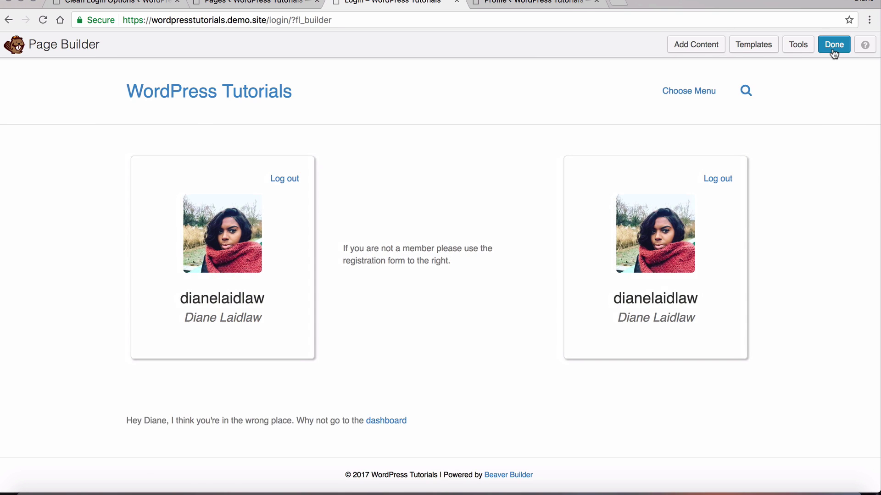
click(833, 51)
click(468, 230)
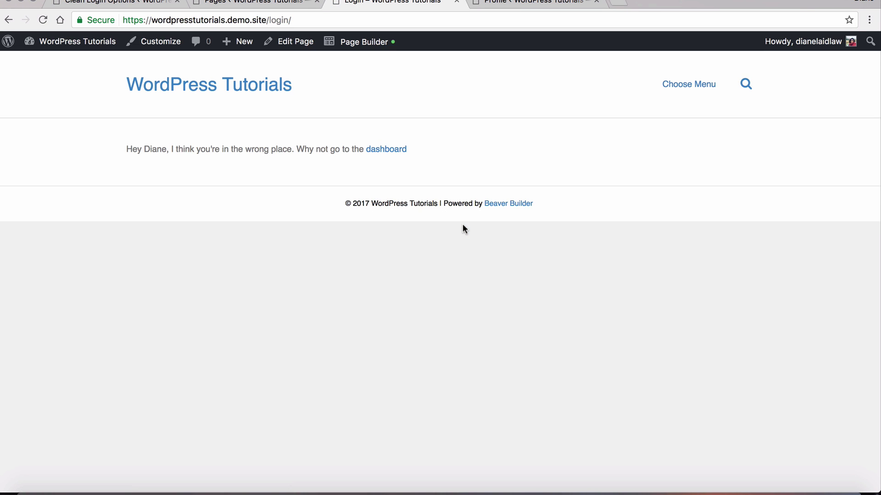
Open the Welcome page in the builder, skip the templates, and add a one-column row
click(385, 151)
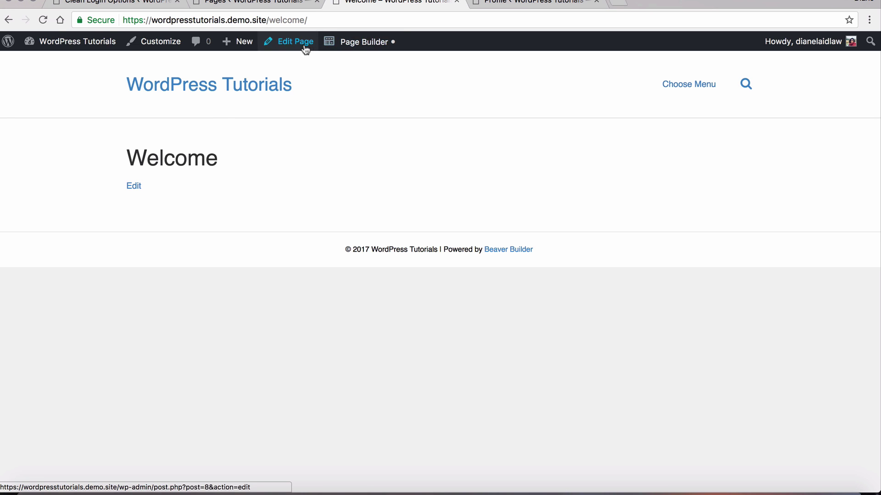
click(359, 43)
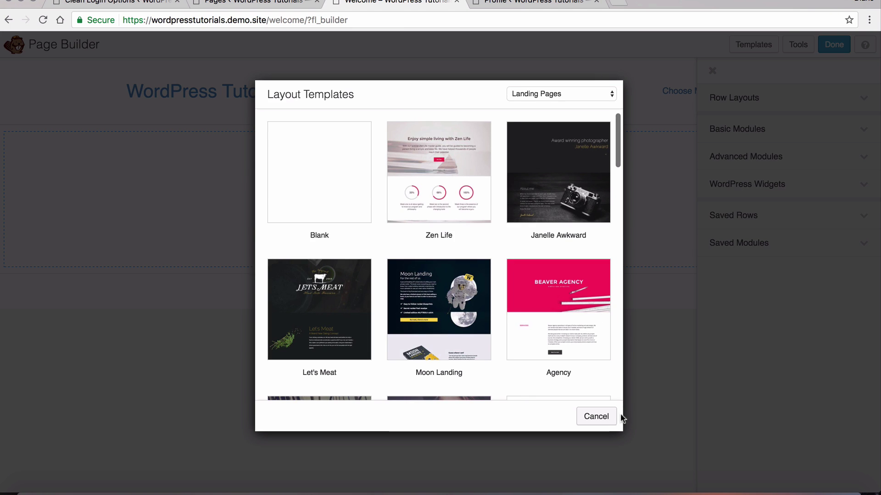
click(614, 416)
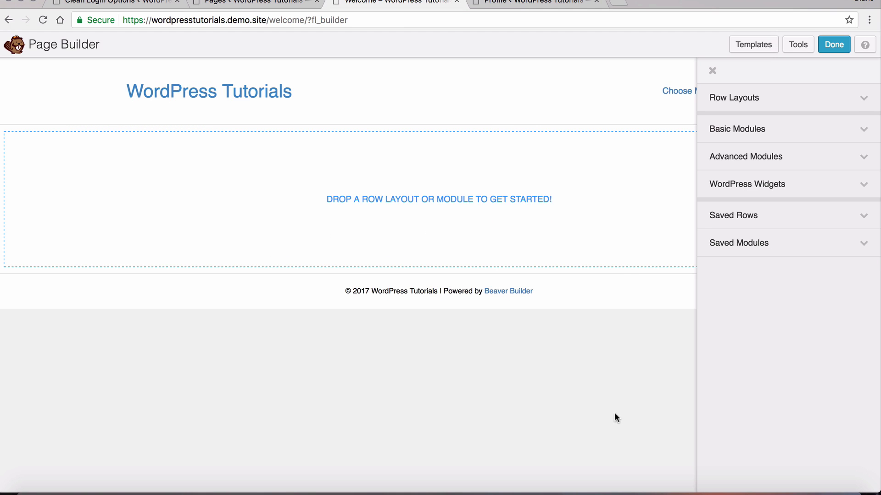
click(820, 101)
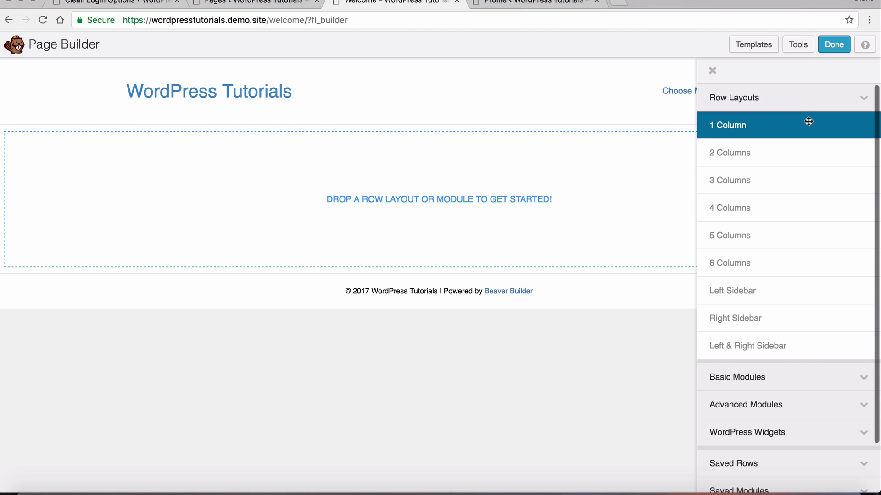
drag(808, 121, 605, 198)
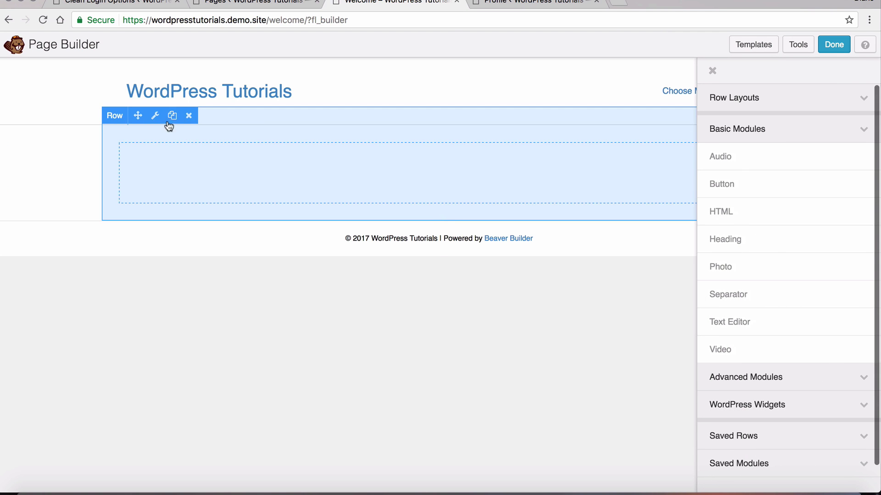
Make the row visible only to logged-in users and drop a Text Editor module into it
click(155, 117)
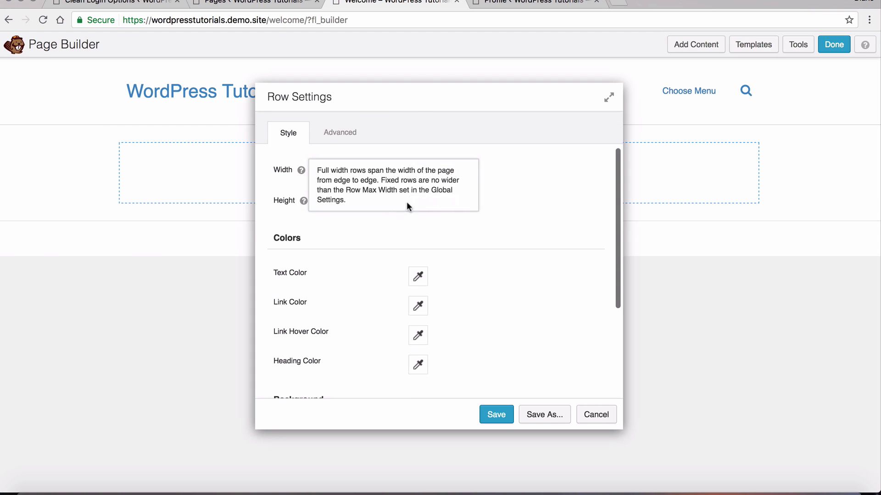
click(340, 133)
scroll(553, 278, down, 8)
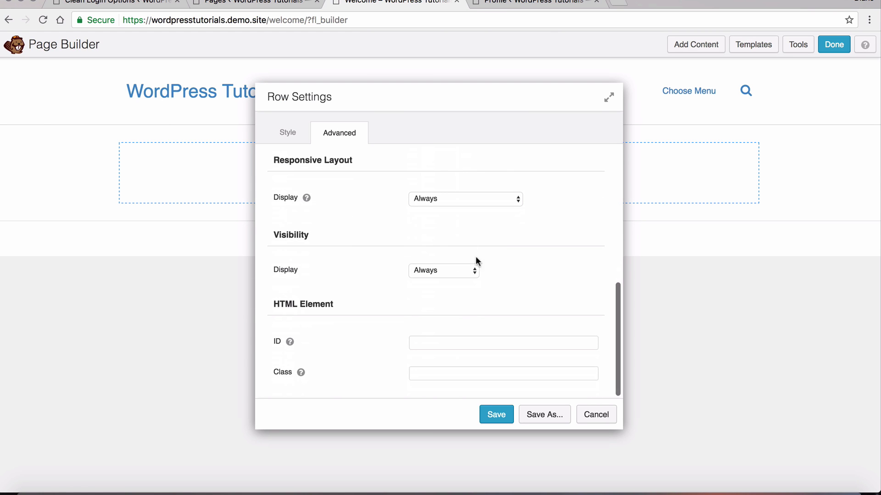
click(447, 265)
click(464, 291)
click(491, 414)
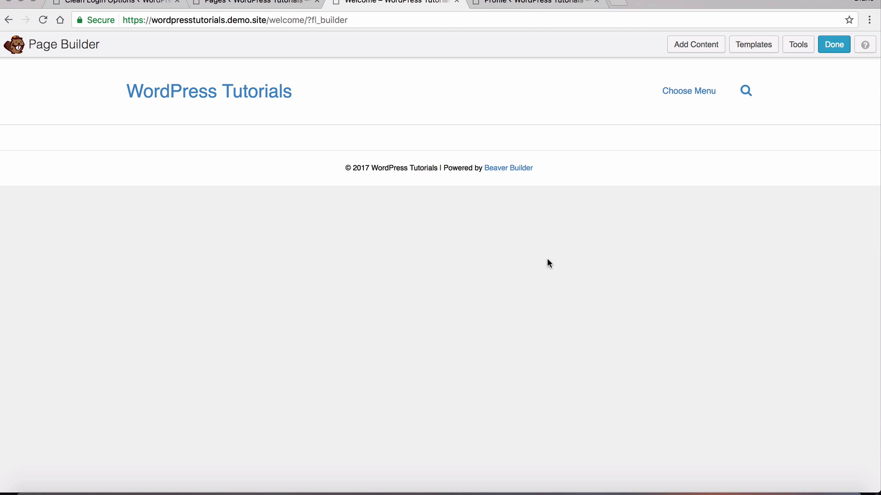
click(696, 45)
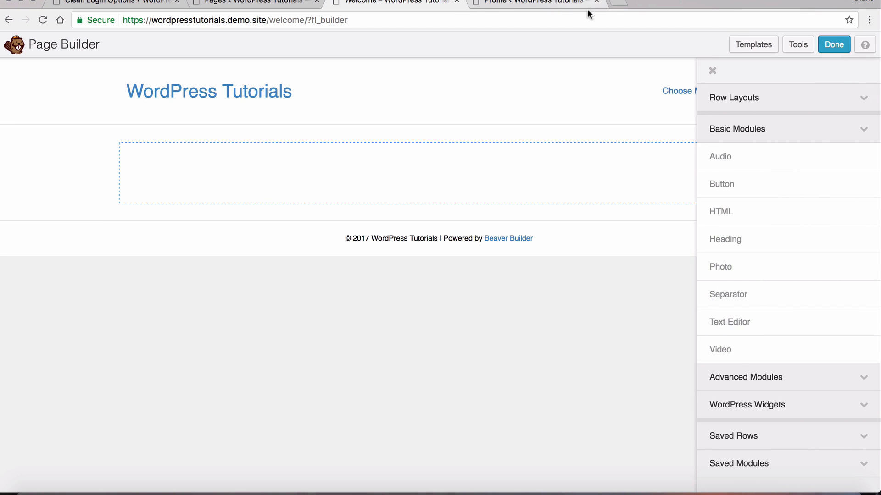
drag(767, 320, 766, 196)
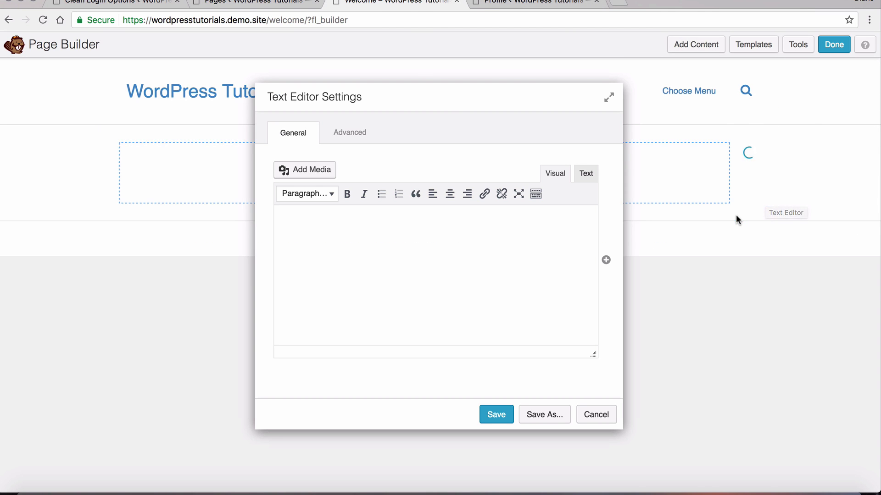
Copy the [clean-login-edit] shortcode from Clean Login options, paste it into the module's Text tab, and save
click(143, 4)
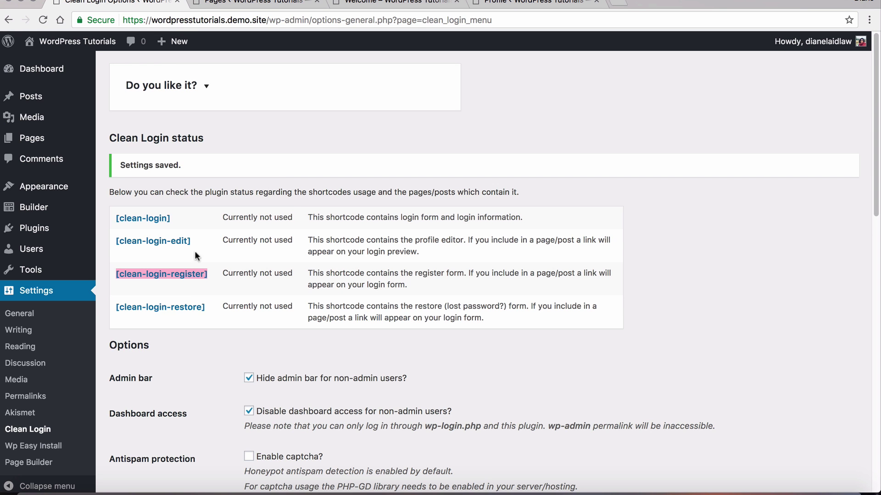
drag(196, 241, 114, 243)
key(super+c)
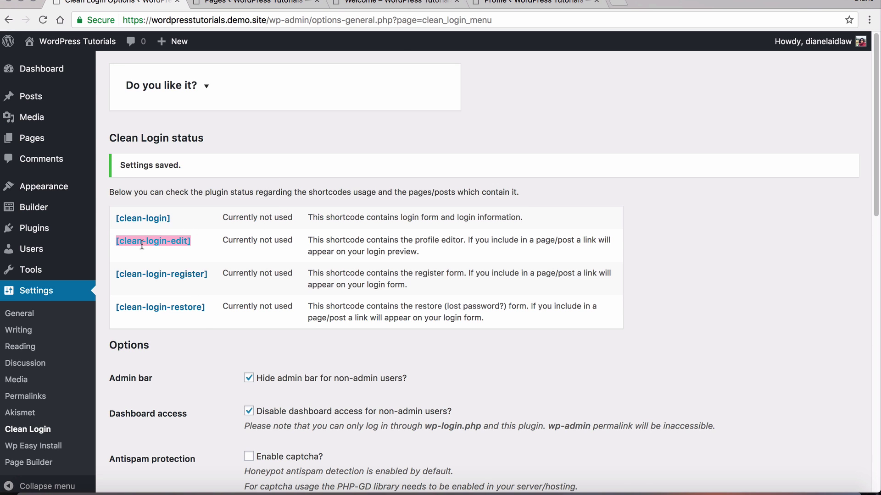
click(283, 2)
click(392, 7)
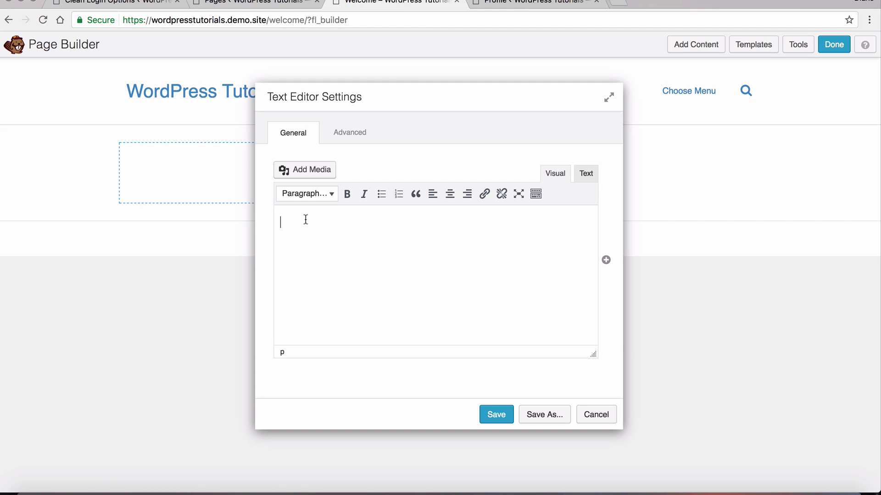
click(586, 173)
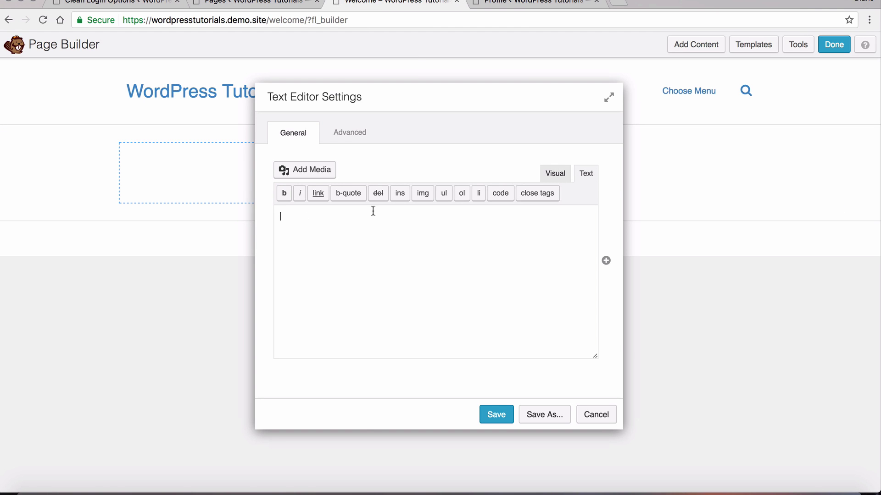
key(super+v)
click(555, 173)
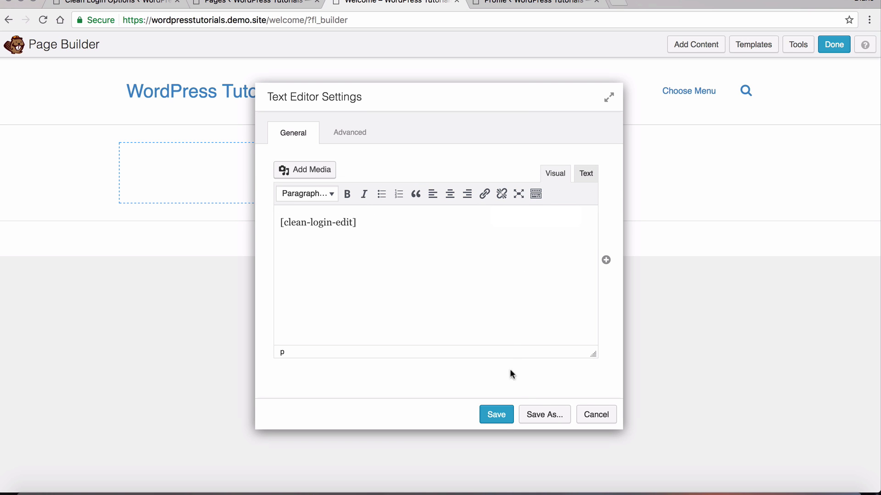
click(496, 415)
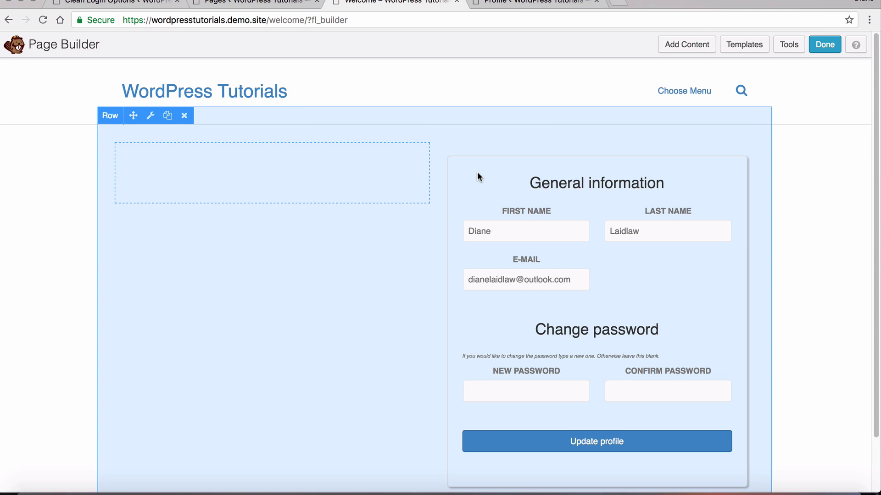
Drop a Text Editor into the left column and insert a First Name User Name field into the greeting
scroll(681, 281, down, 3)
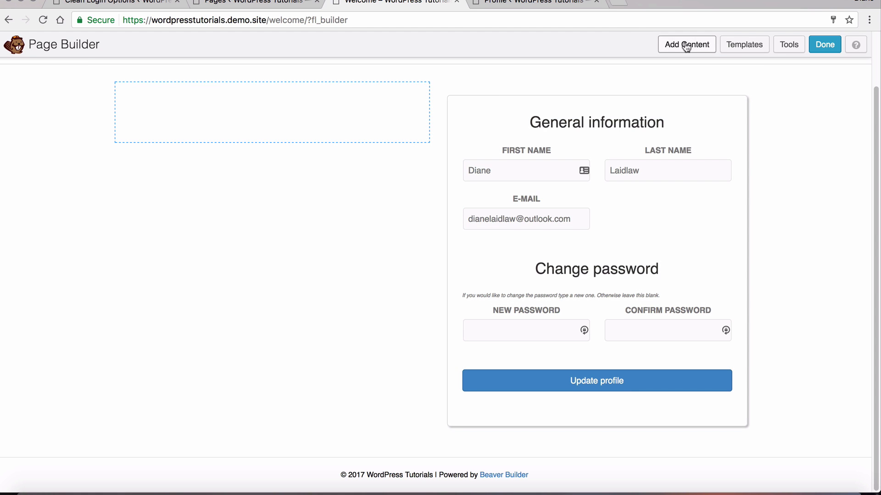
click(689, 46)
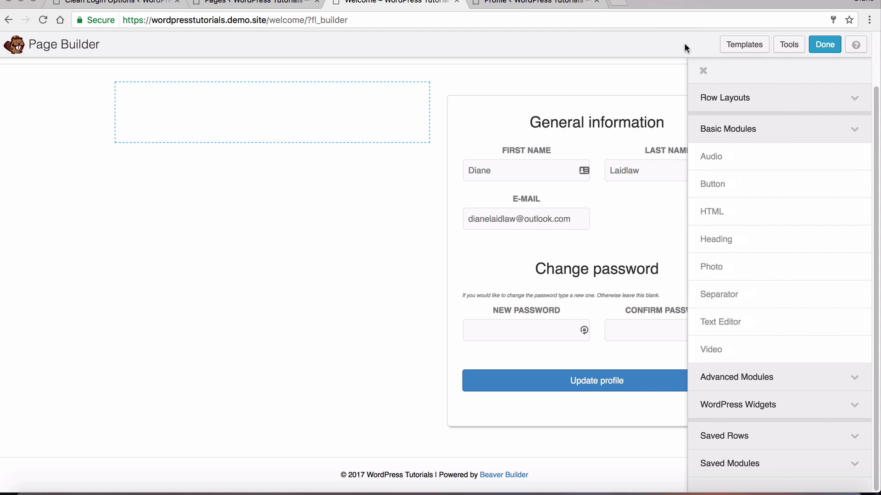
drag(779, 321, 292, 130)
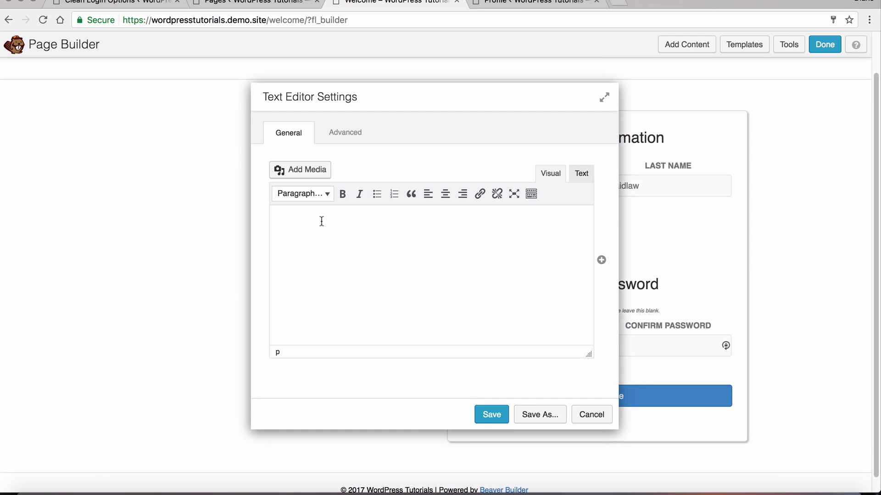
text(Hey)
click(601, 261)
scroll(454, 253, down, 10)
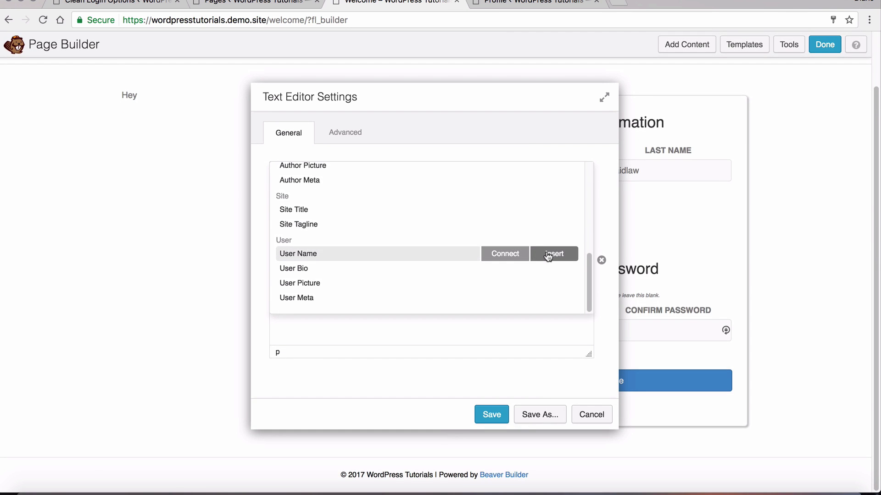
click(550, 256)
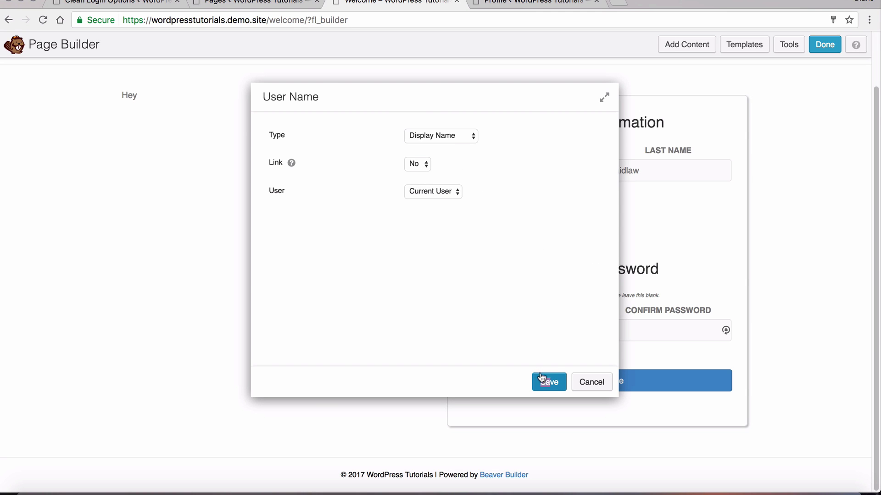
drag(548, 385, 461, 138)
click(461, 137)
click(555, 342)
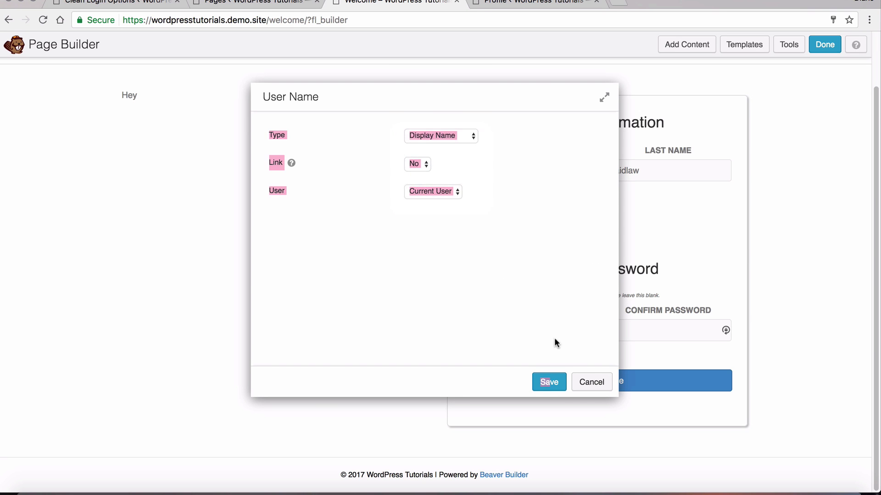
click(551, 381)
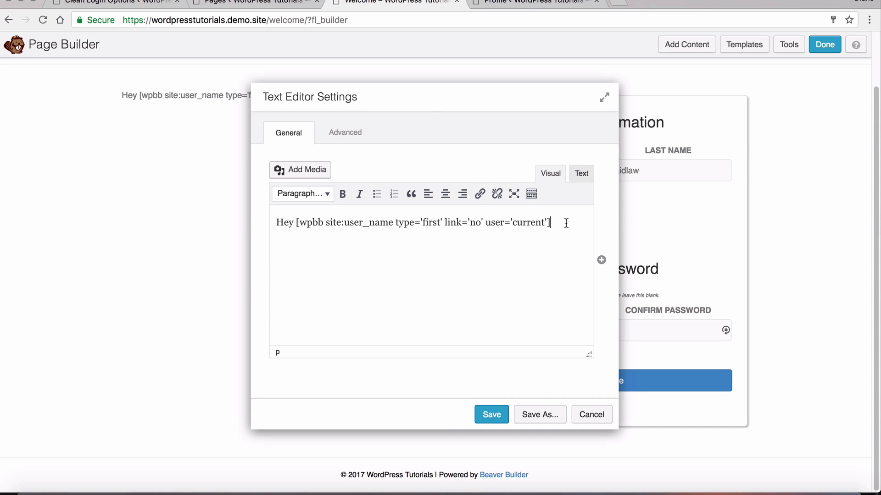
Make the greeting a Heading 2, add the line 'Hope you're well here is our special', and save
drag(566, 223, 267, 215)
click(327, 197)
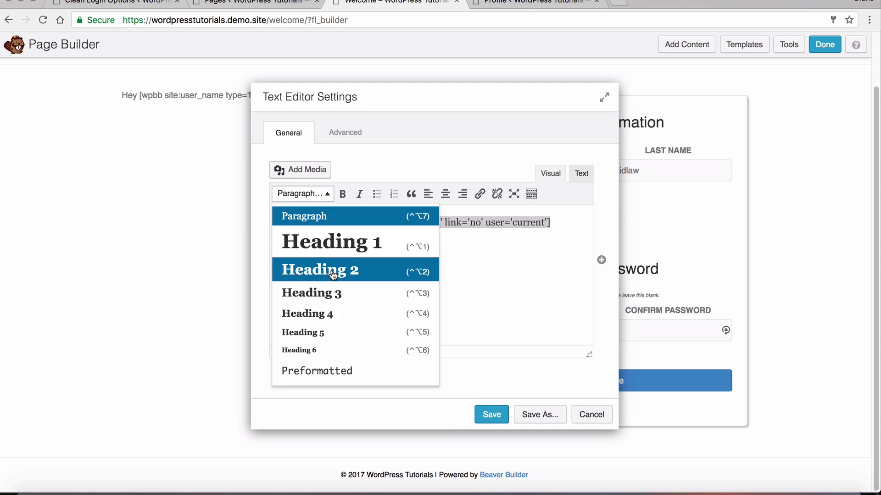
click(335, 276)
click(470, 252)
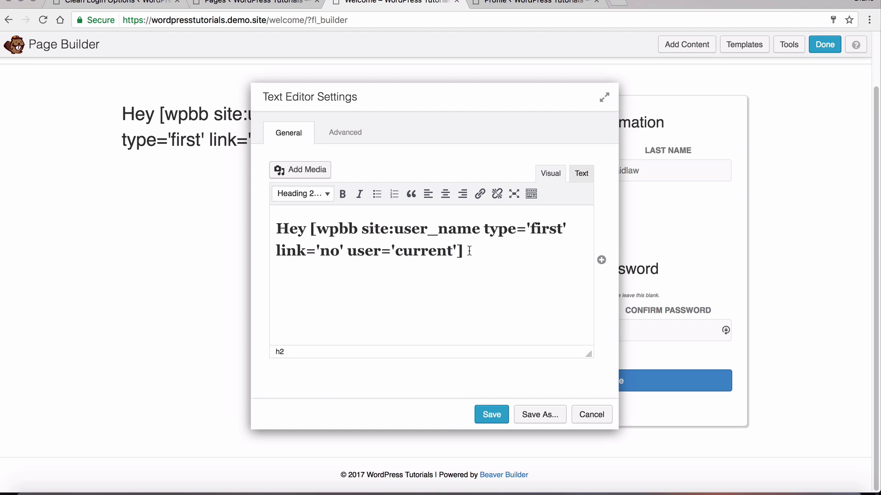
key(Return)
text(hOP)
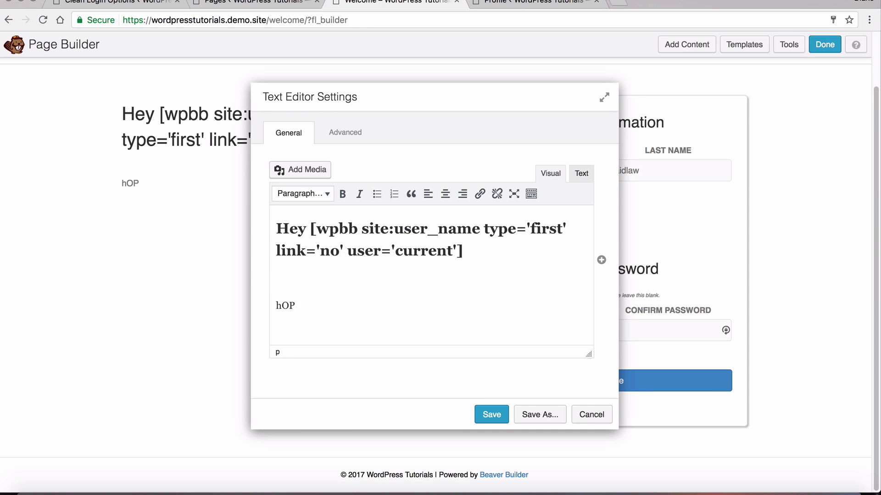
text(EHope you')
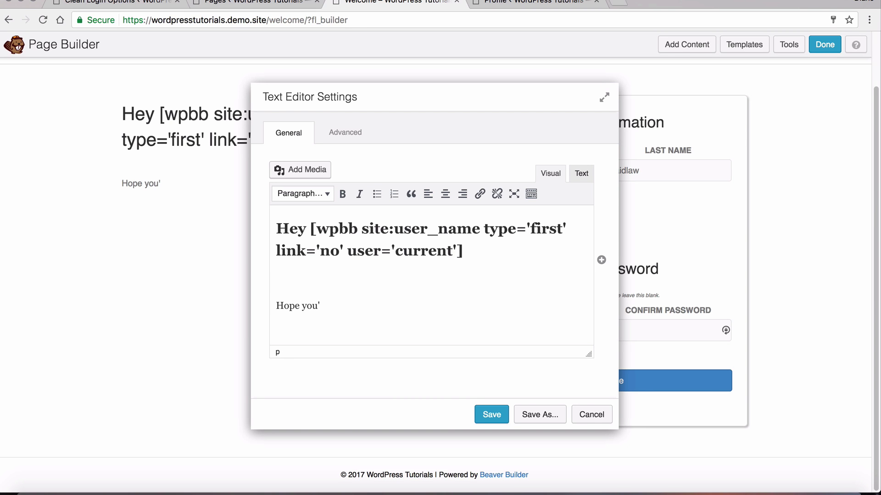
text(re well here is)
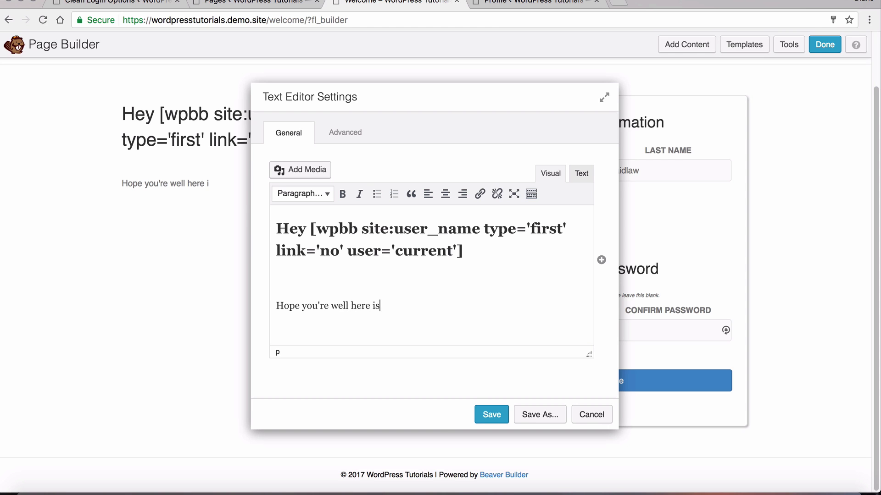
text( our special member login pdf.)
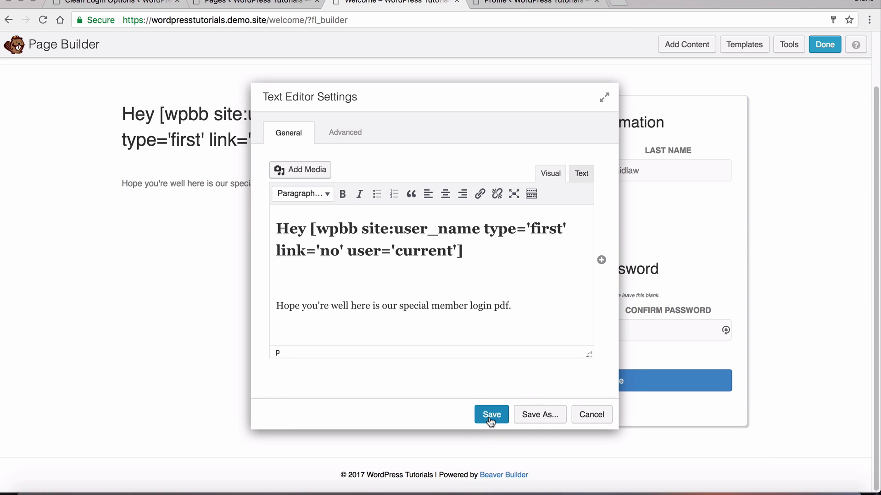
click(492, 419)
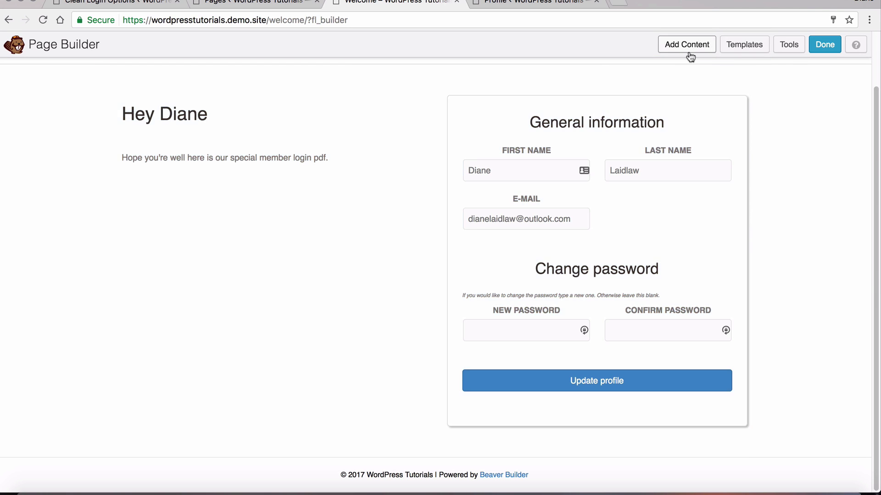
Add a Button module below the greeting and replace its Click Here label with the User Name field
click(688, 46)
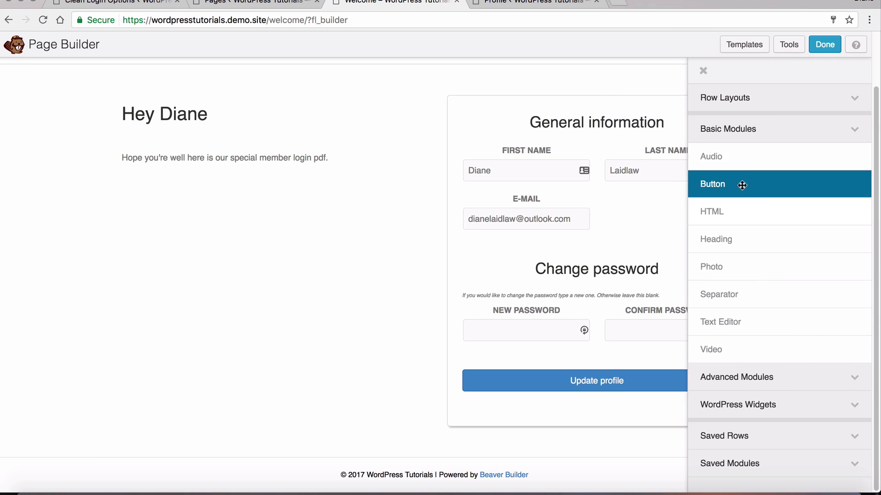
drag(739, 184, 216, 217)
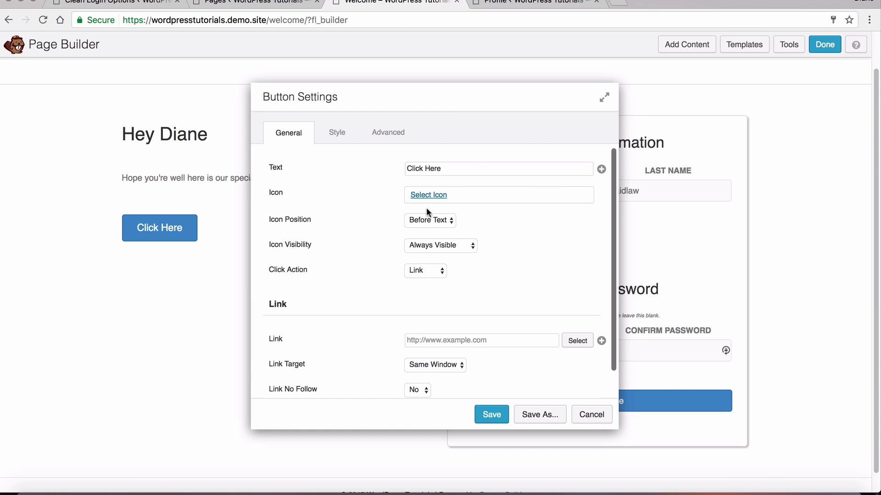
drag(458, 169, 395, 170)
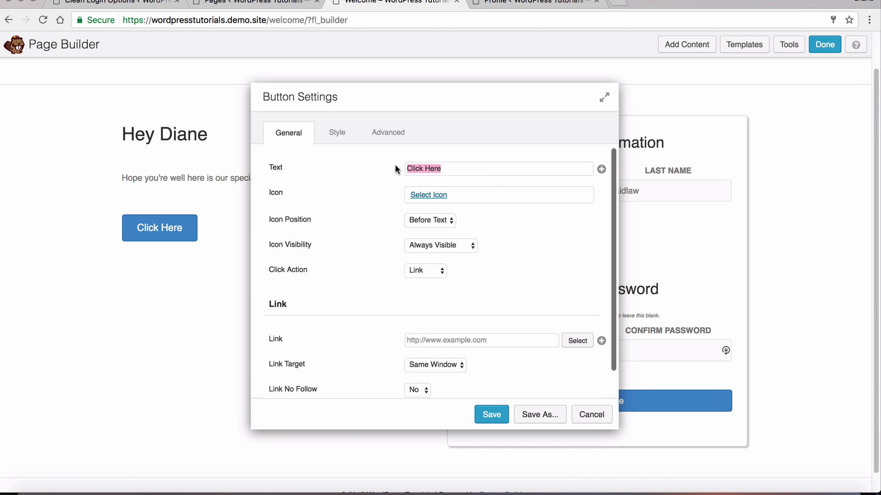
key(BackSpace)
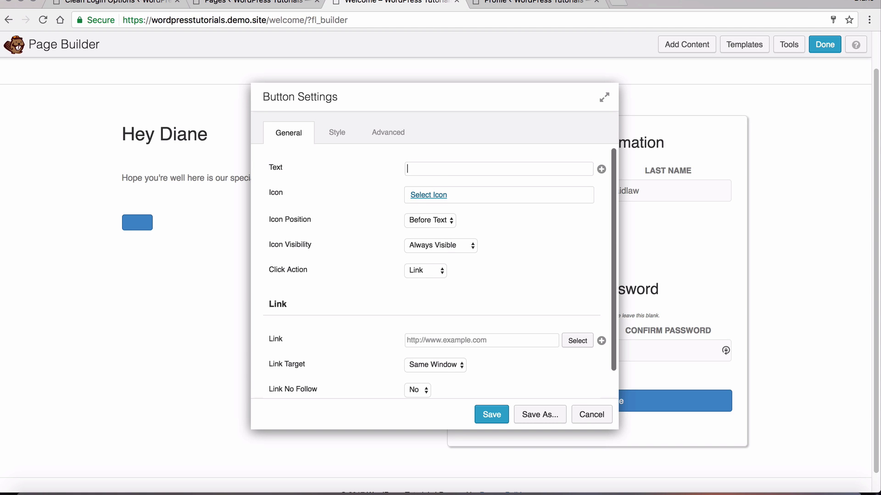
click(601, 169)
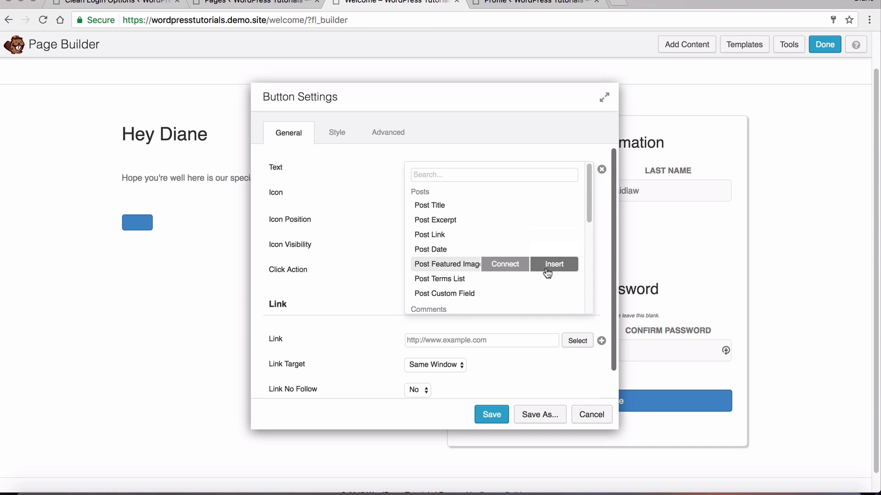
scroll(545, 271, down, 2)
scroll(543, 272, down, 1)
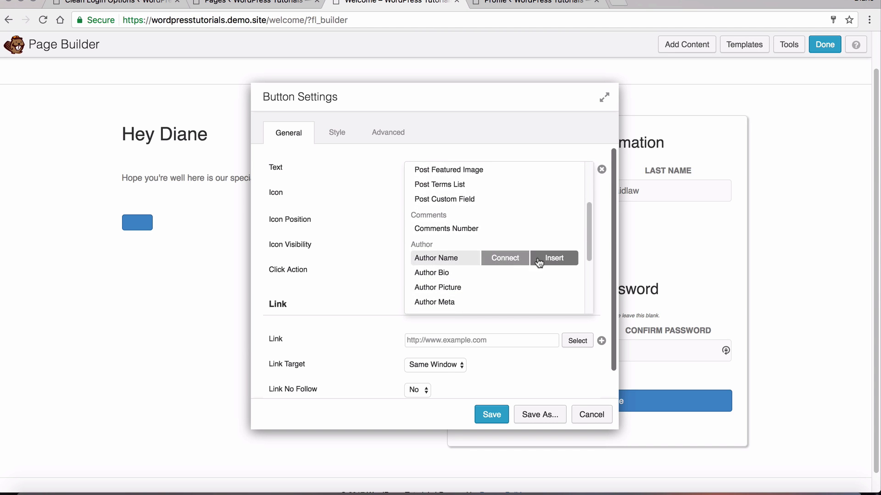
scroll(532, 263, down, 2)
scroll(532, 263, down, 1)
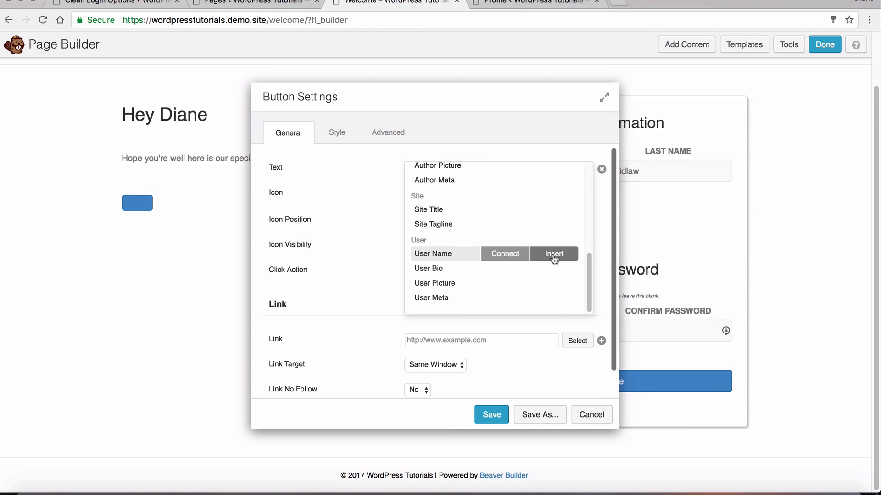
click(554, 255)
click(553, 382)
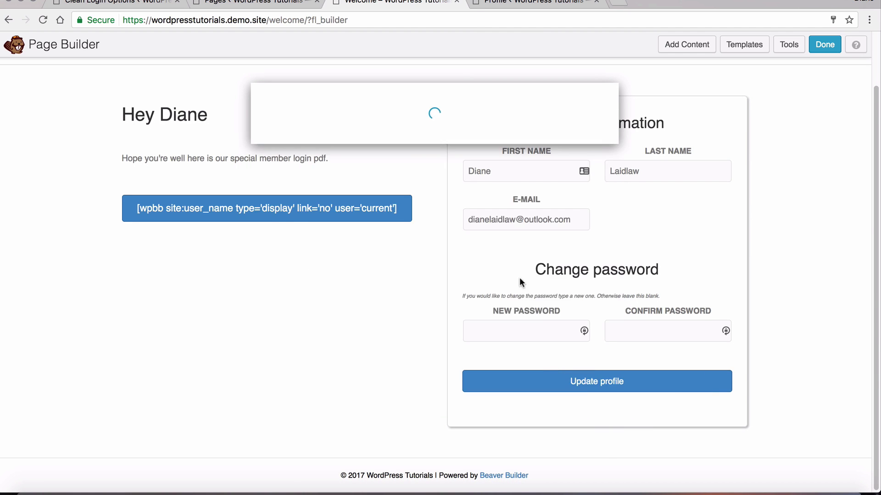
Append "'s Special Download Link" to the button label, set its link to '#', and save
drag(507, 168, 616, 164)
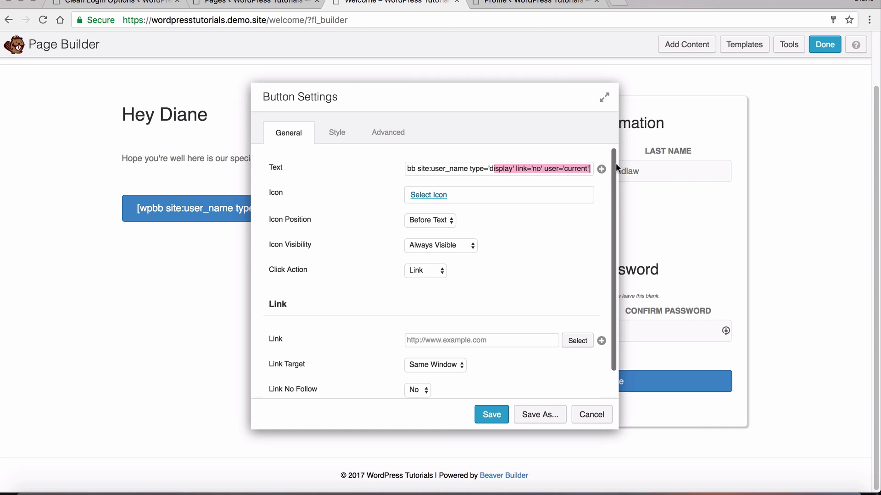
key(Right)
text('s)
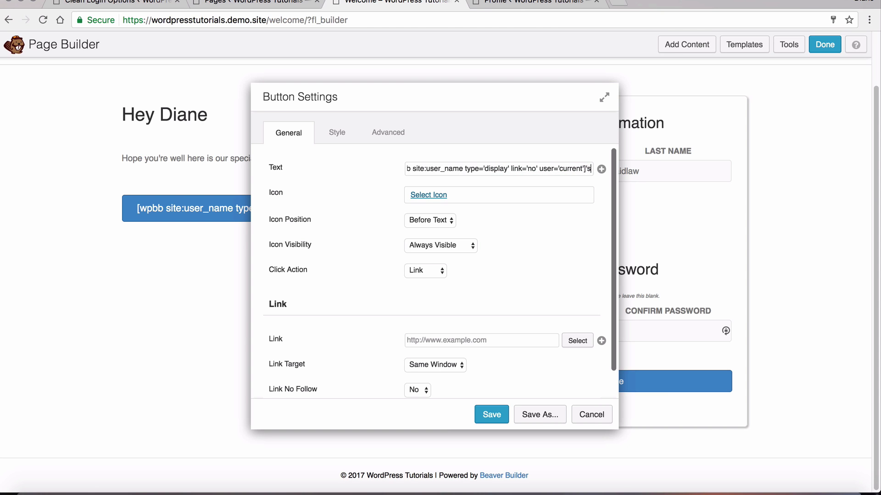
text( S)
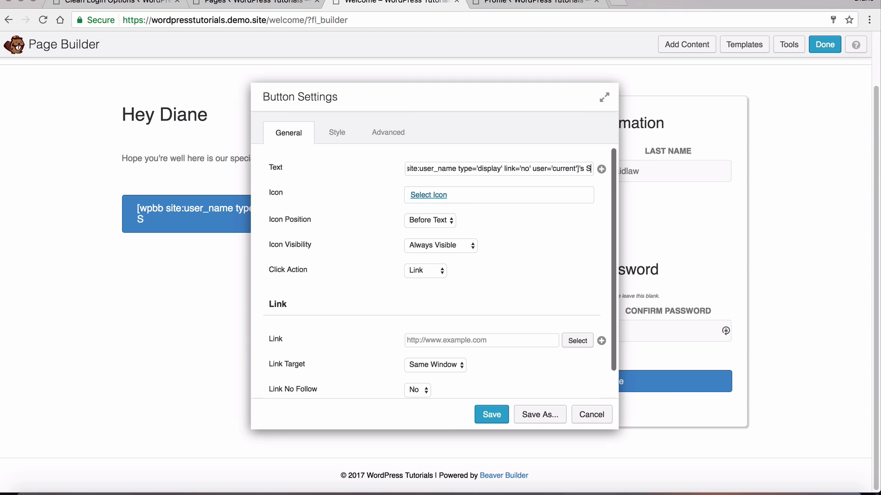
text(pecial Down)
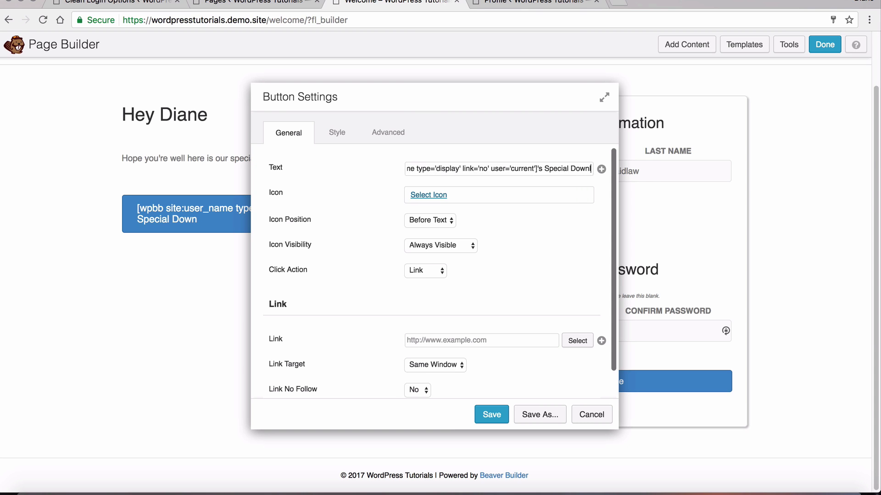
text(load Link)
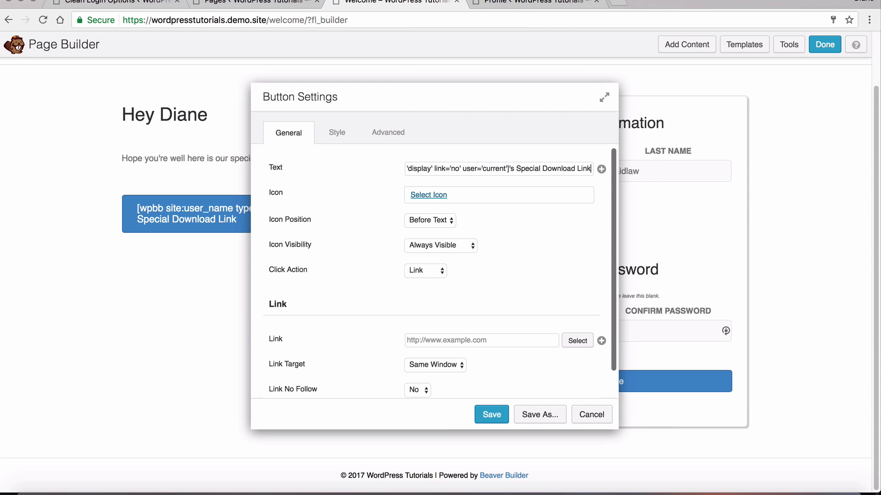
click(491, 415)
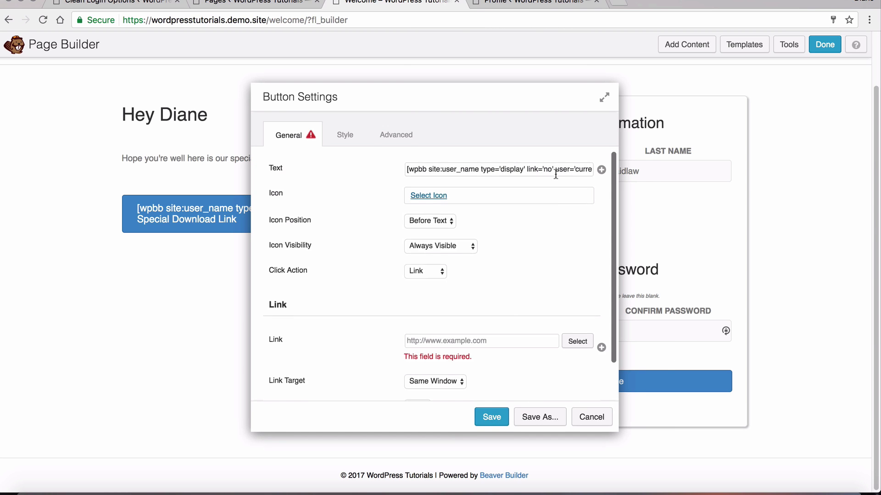
text(#)
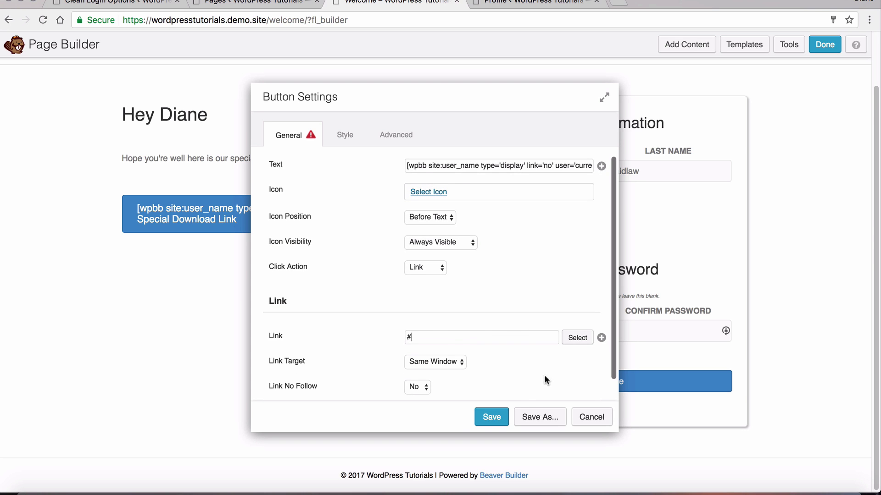
click(487, 419)
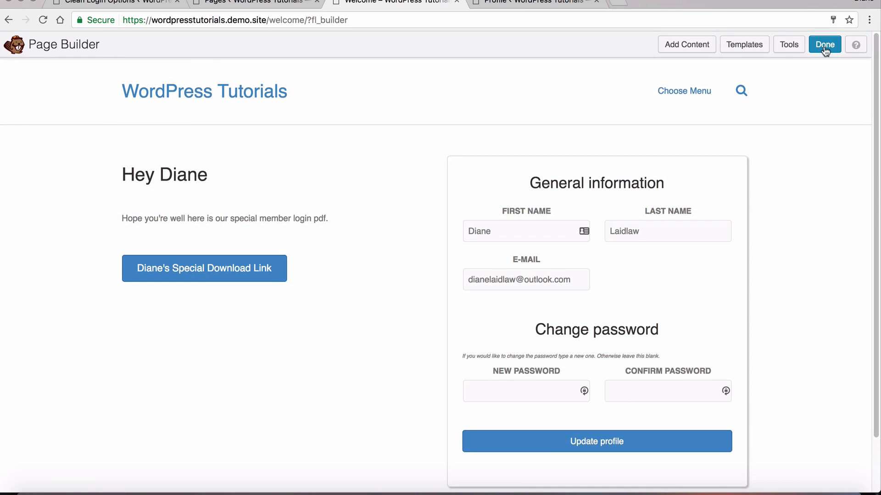
Finish editing and publish the Welcome page changes
click(824, 46)
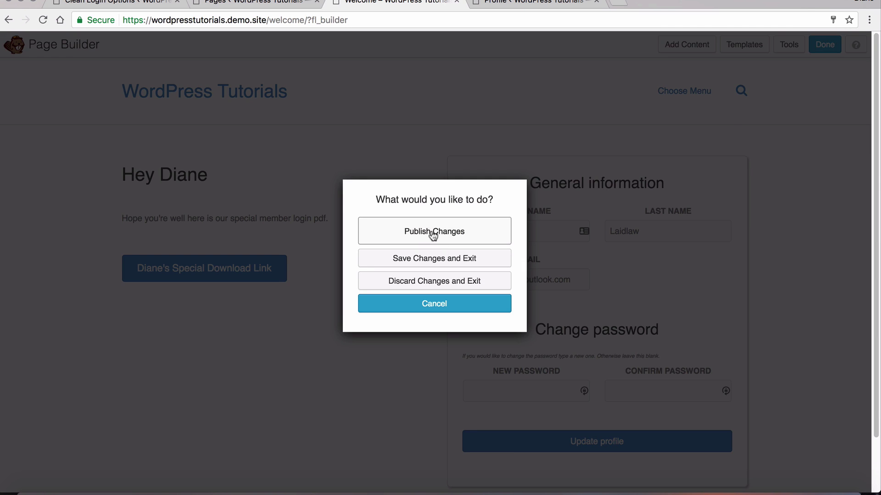
click(431, 232)
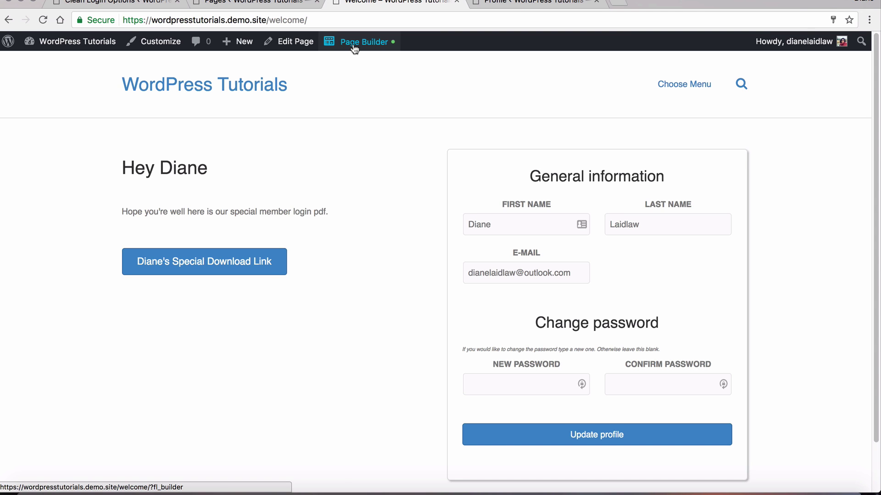
Reopen the Welcome page in the builder and add a bottom one-column row with a Text Editor
click(353, 44)
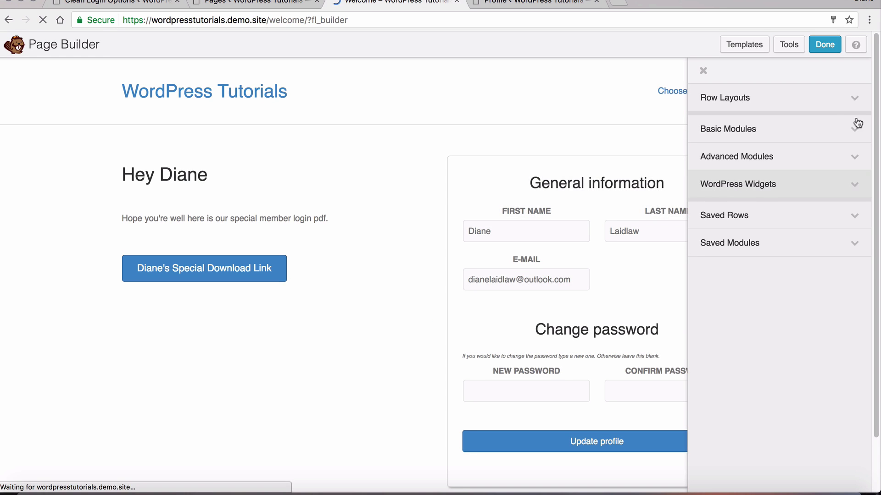
click(813, 102)
drag(814, 121, 413, 451)
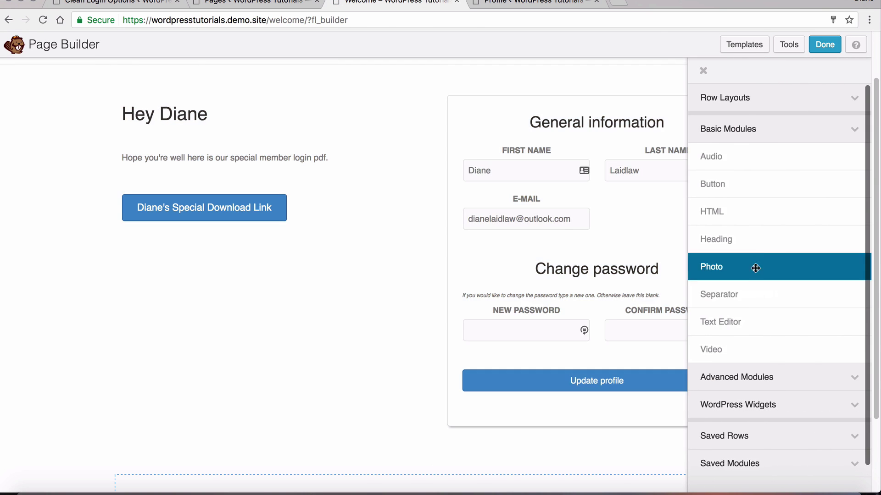
drag(757, 321, 338, 371)
Type 'oh dear. I think you need to login', link 'login' to the Login page, and save
click(345, 262)
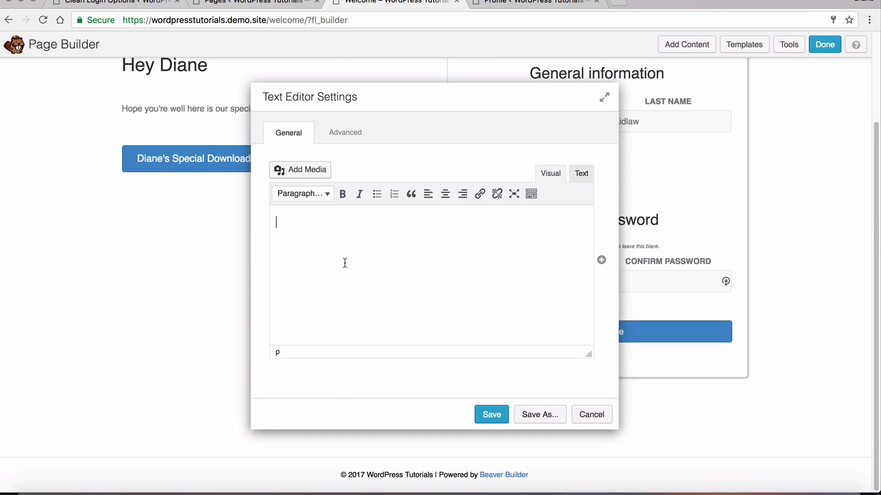
text(oh d)
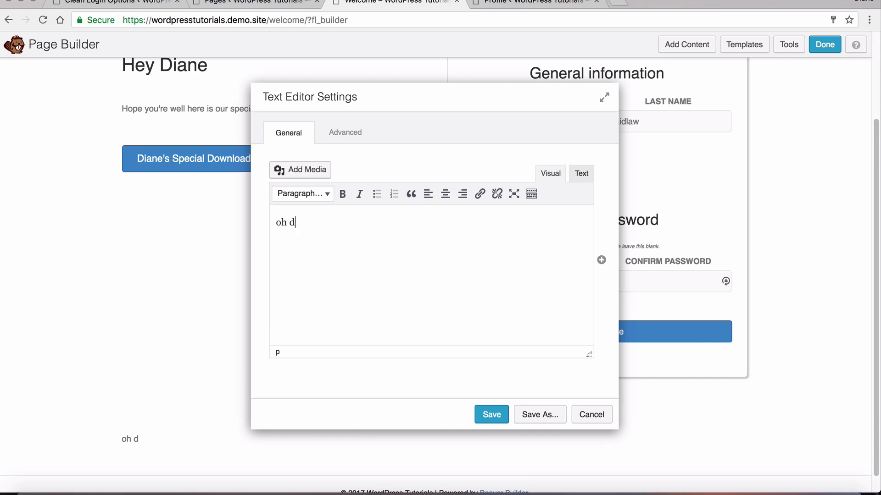
text(ear. I think yo)
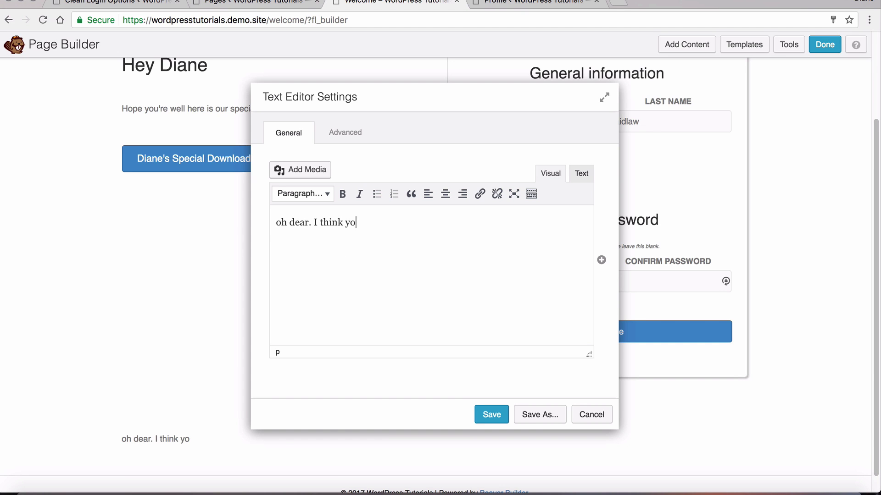
text(u need to login)
double_click(407, 221)
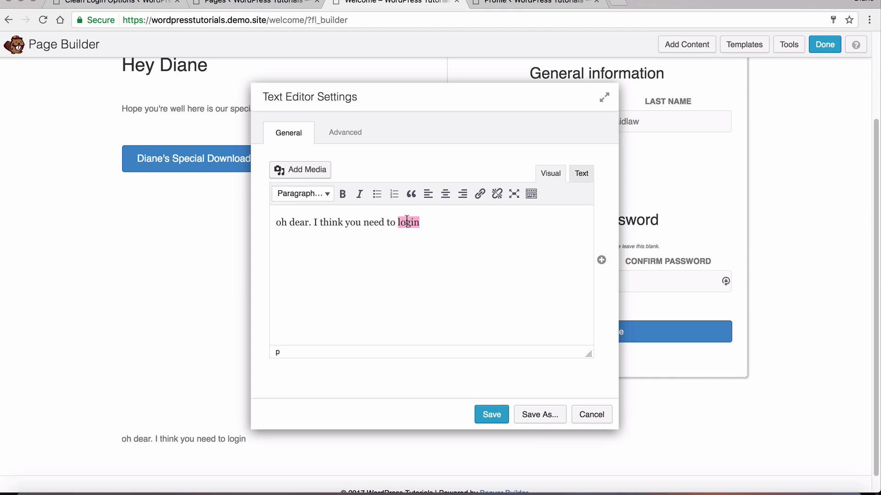
click(480, 194)
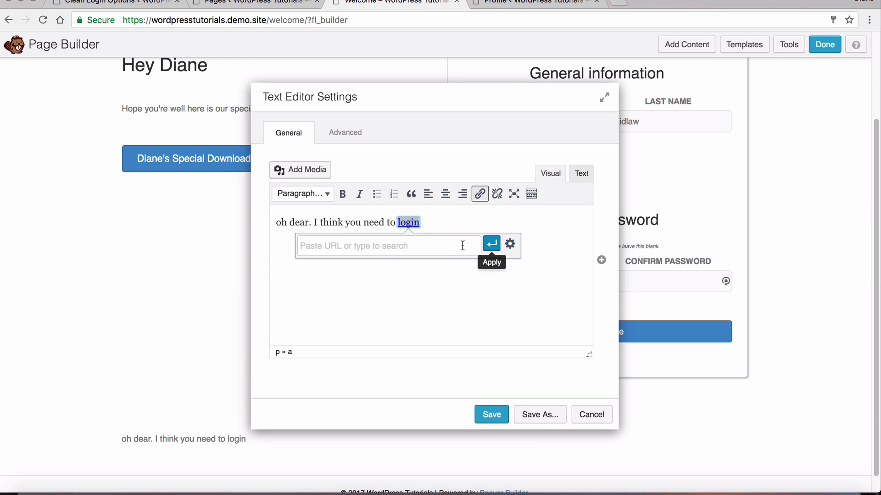
text(login)
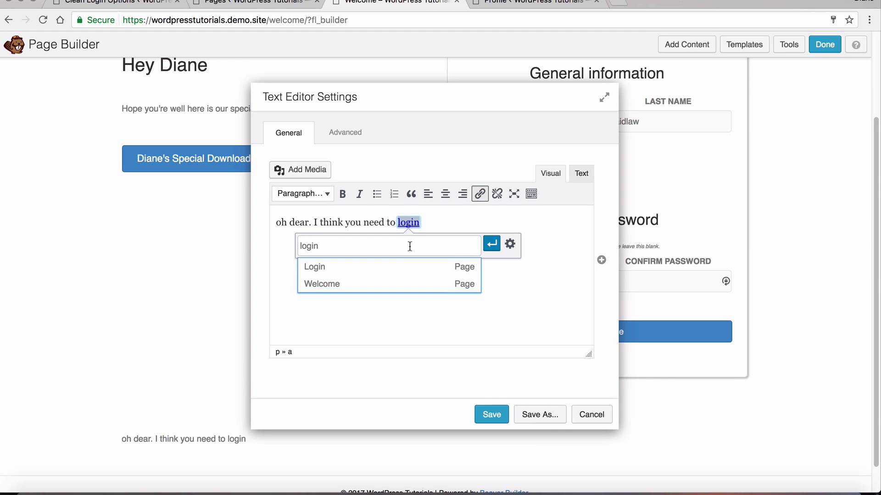
click(421, 261)
click(490, 244)
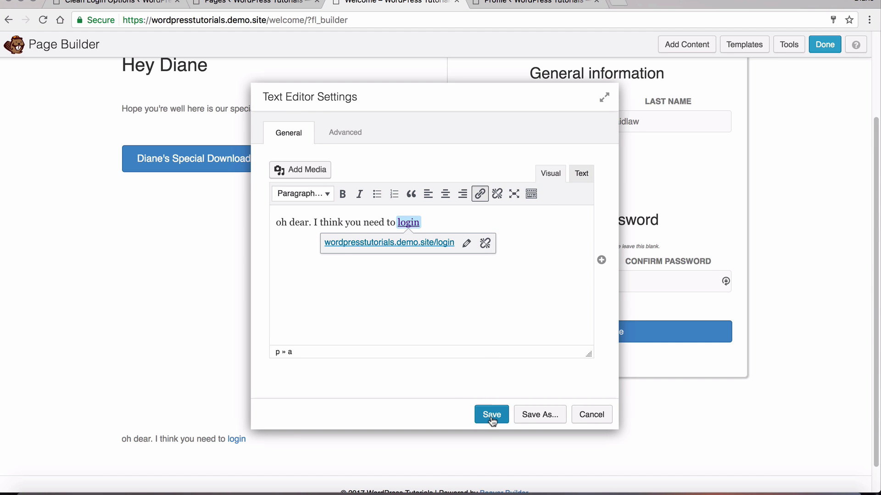
click(491, 414)
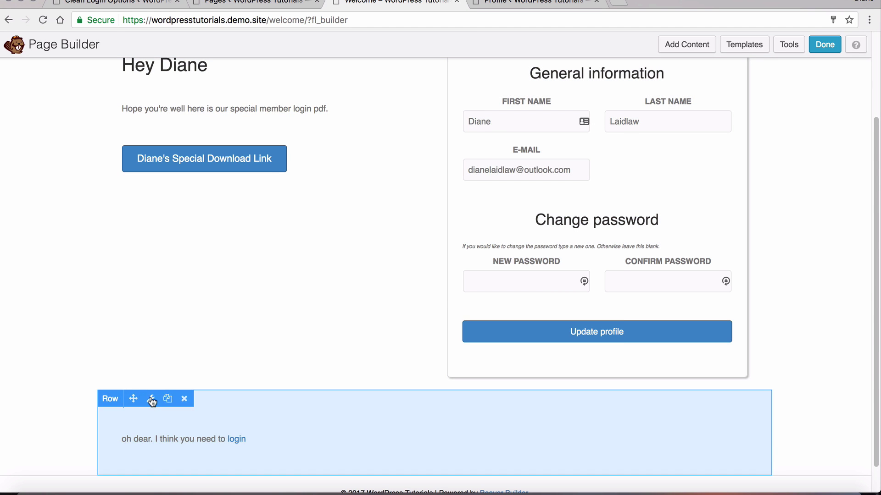
Set the login-prompt row's Advanced Visibility Display to Logged Out User
click(150, 399)
click(341, 139)
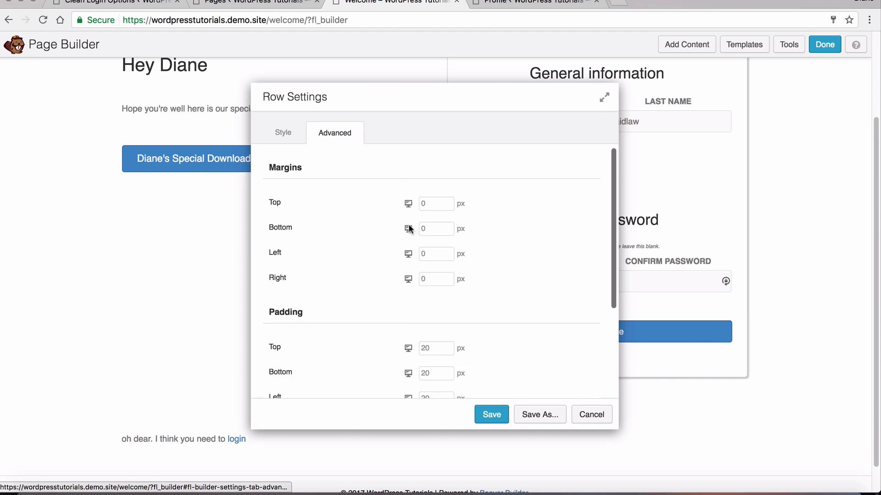
scroll(421, 249, down, 10)
click(446, 271)
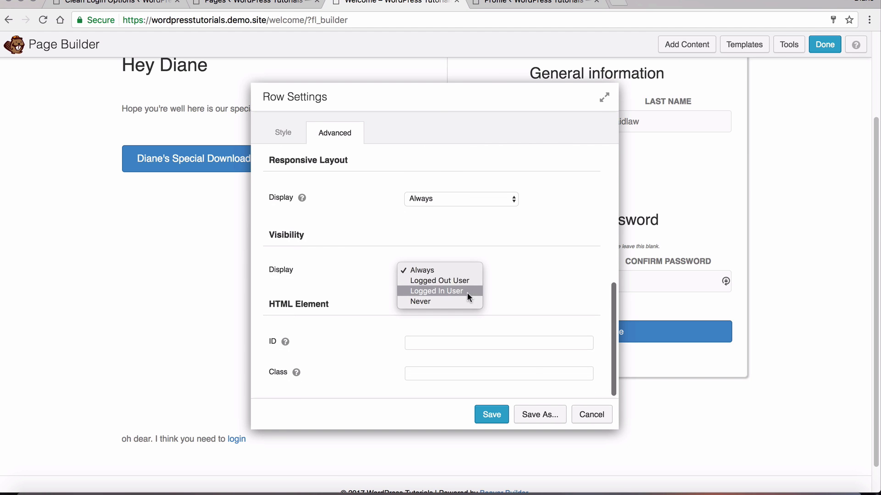
click(460, 279)
Save the row settings, publish the changes, and check the live page without the row
click(491, 415)
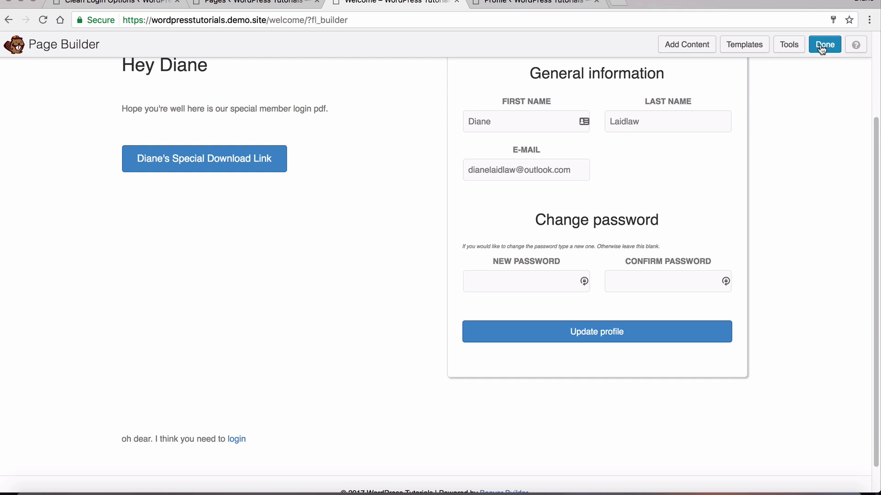
click(823, 45)
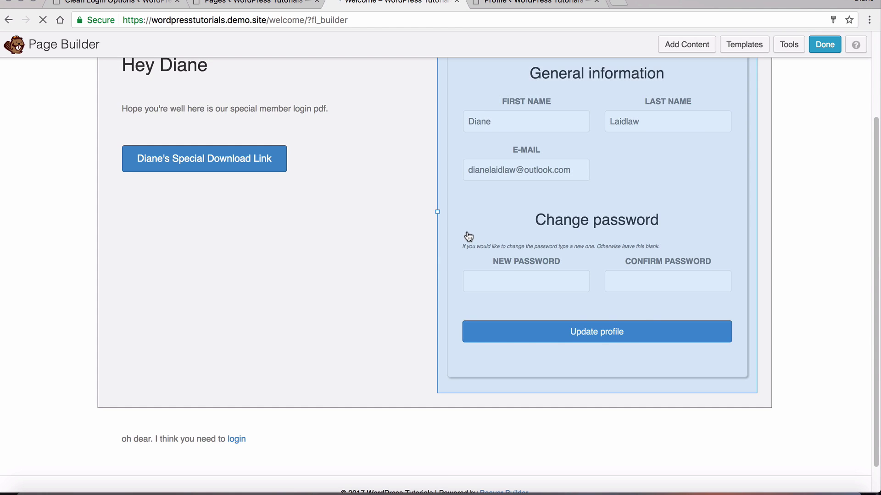
scroll(365, 161, down, 3)
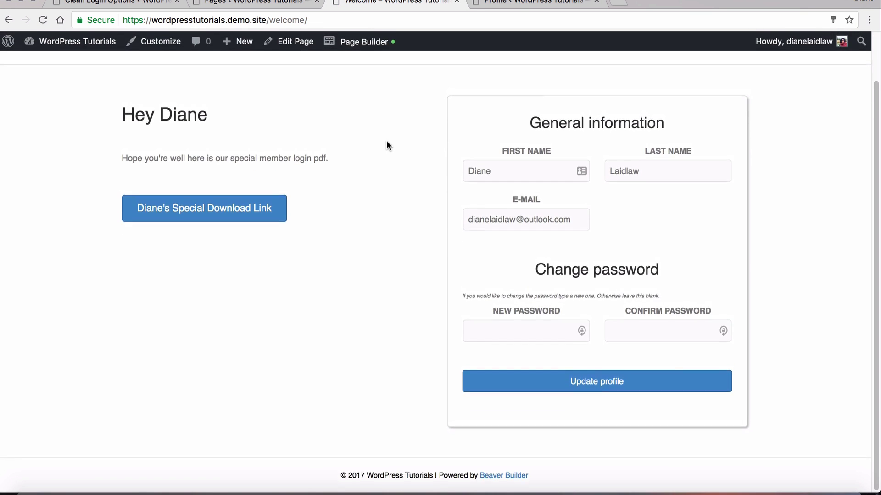